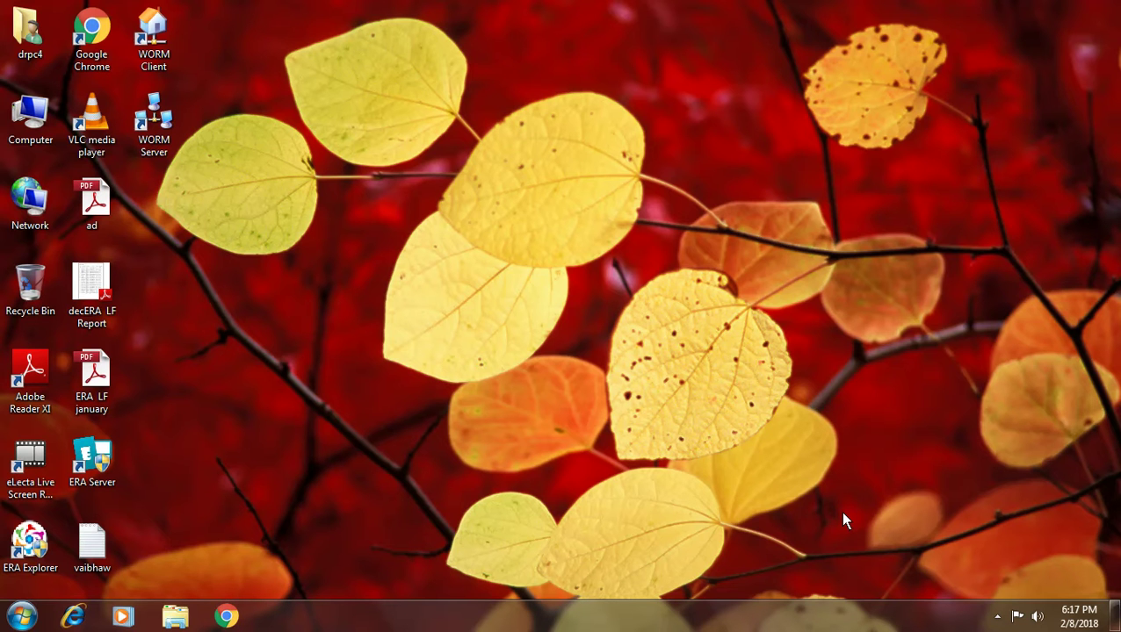
# Launch Microsoft Word by running winword from the Run box
pyautogui.press('super+r')
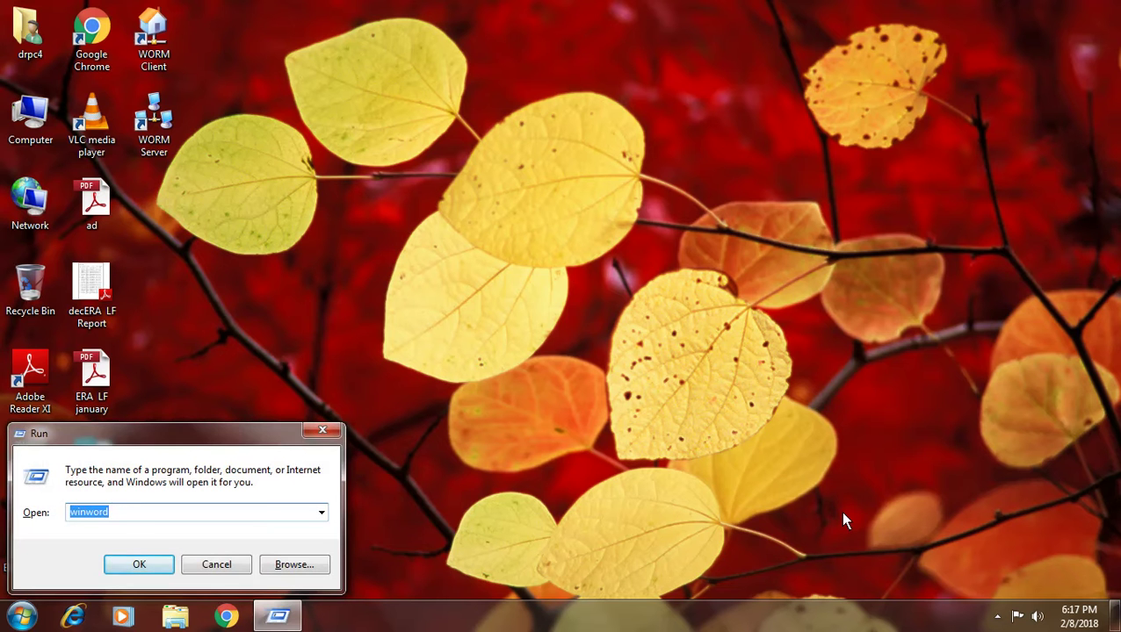
pyautogui.press('Return')
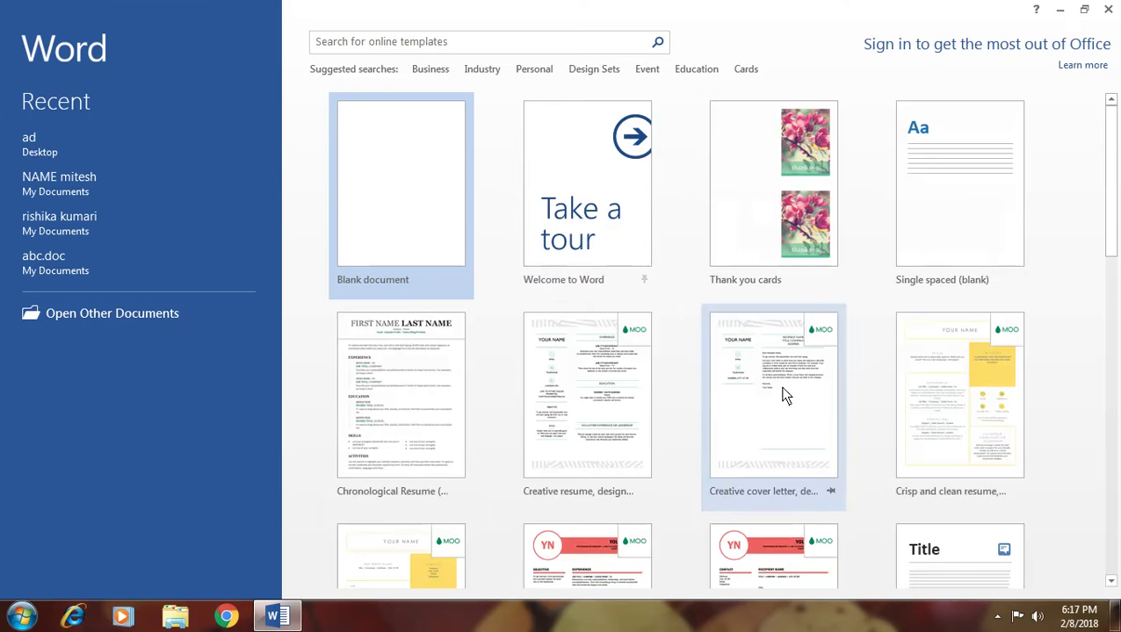
# Create a blank document and show Word's Insert ribbon commands
pyautogui.click(445, 198)
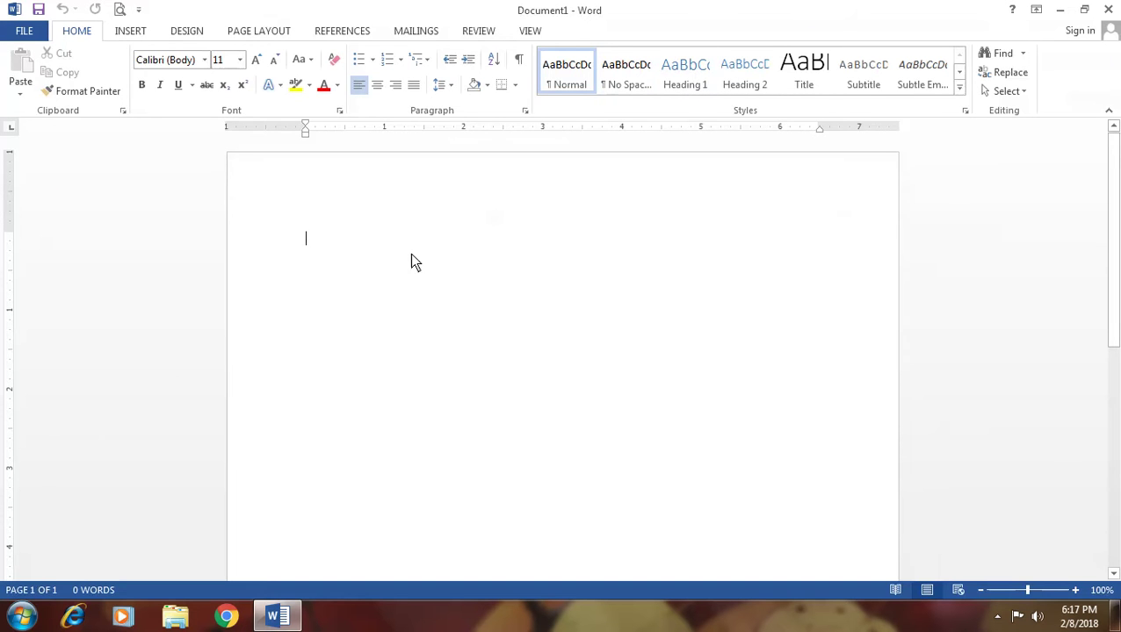
pyautogui.click(130, 34)
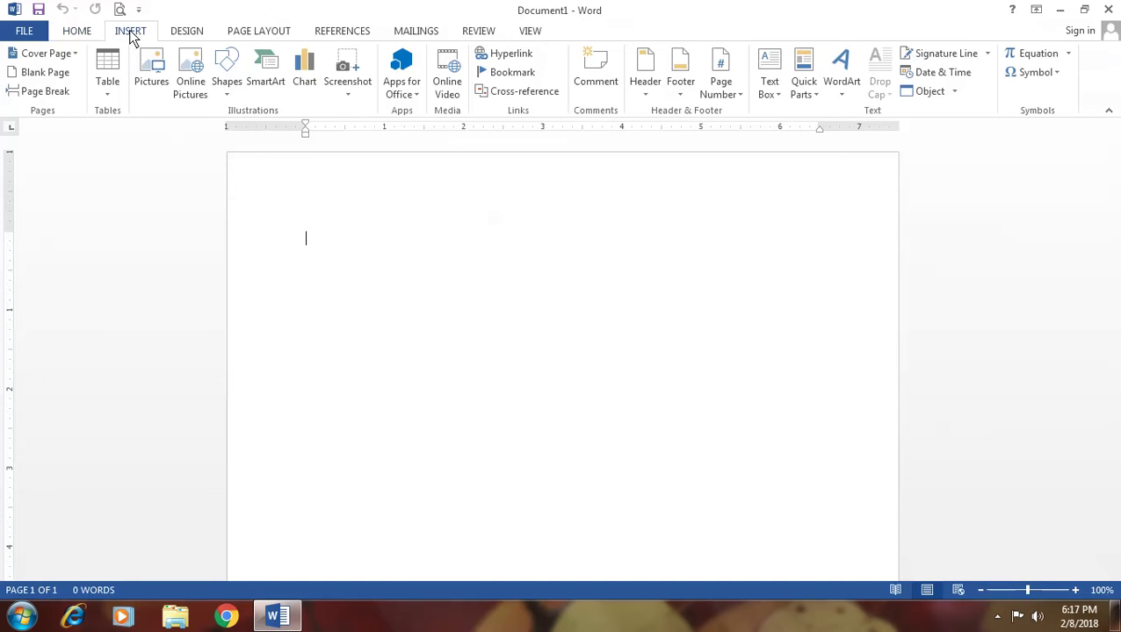
pyautogui.click(274, 90)
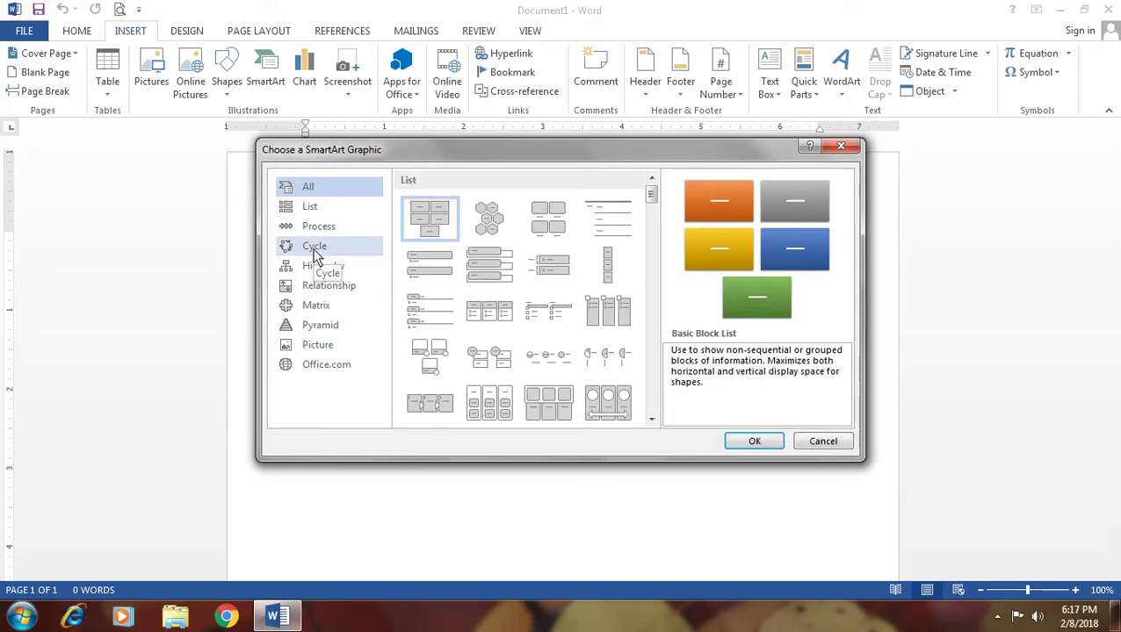
pyautogui.click(316, 252)
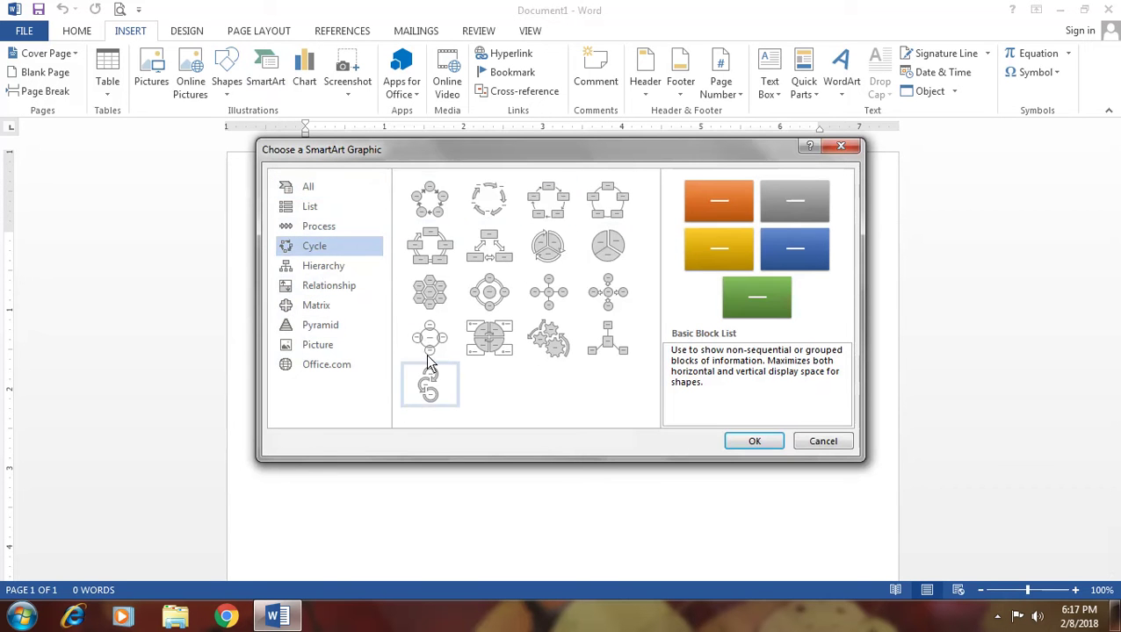
pyautogui.click(328, 211)
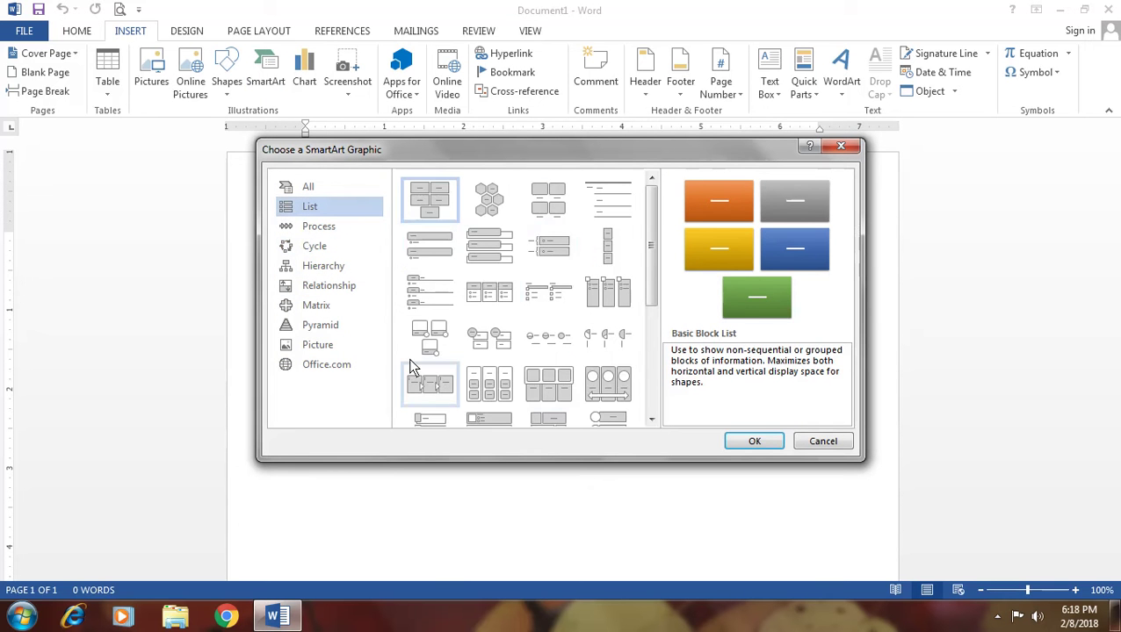
pyautogui.click(369, 326)
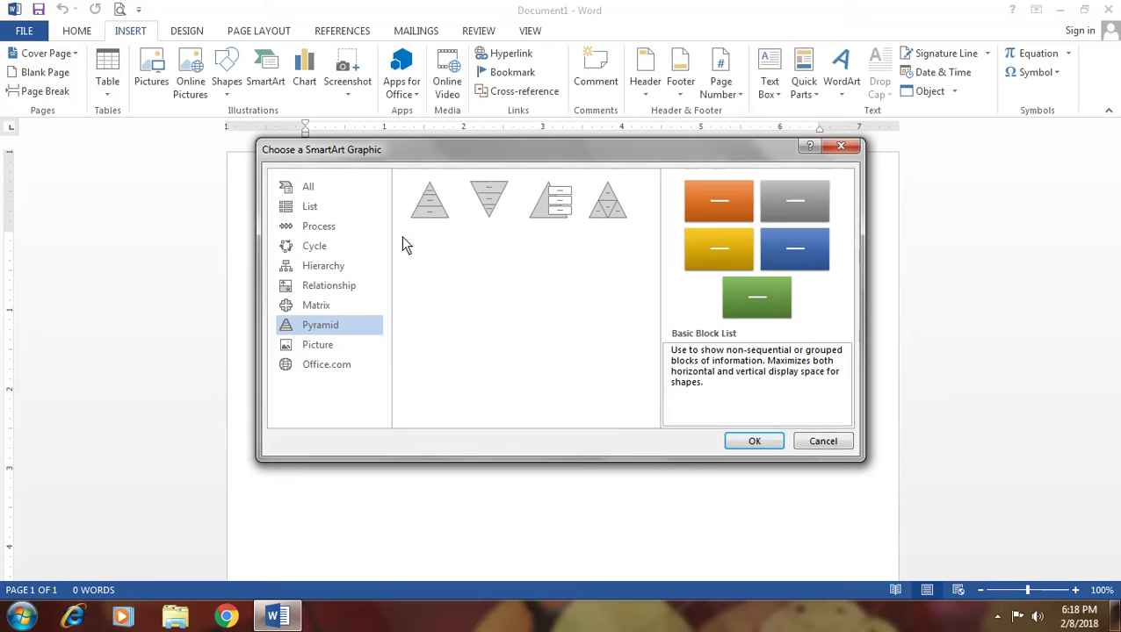
pyautogui.click(820, 440)
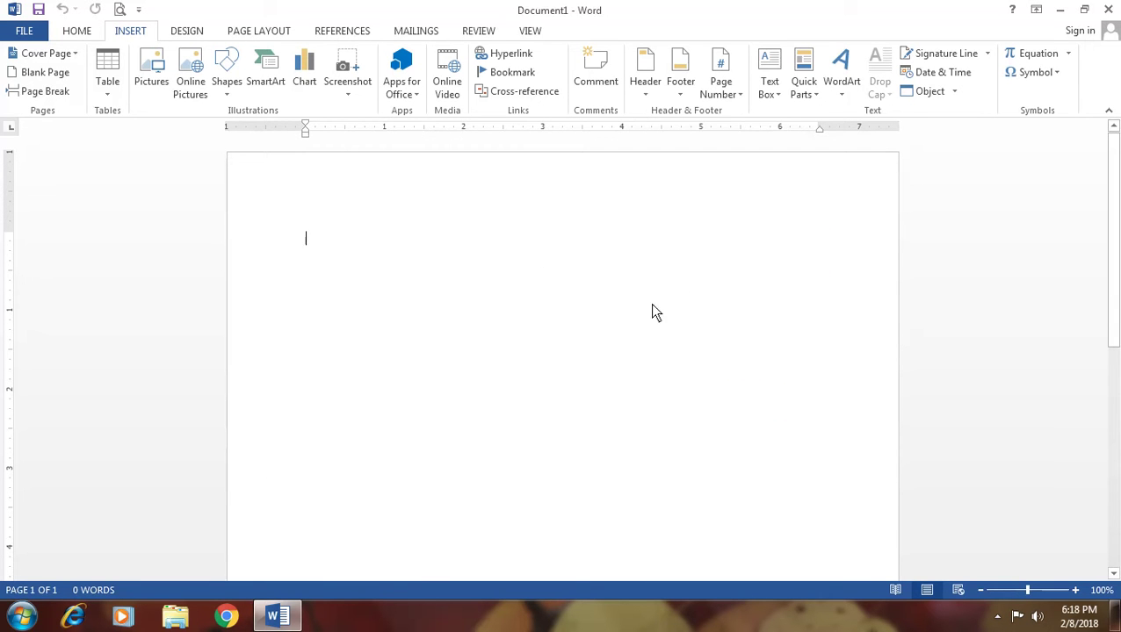
# Insert a first-style WordArt heading reading 'Water Cycle'
pyautogui.click(841, 77)
pyautogui.click(844, 128)
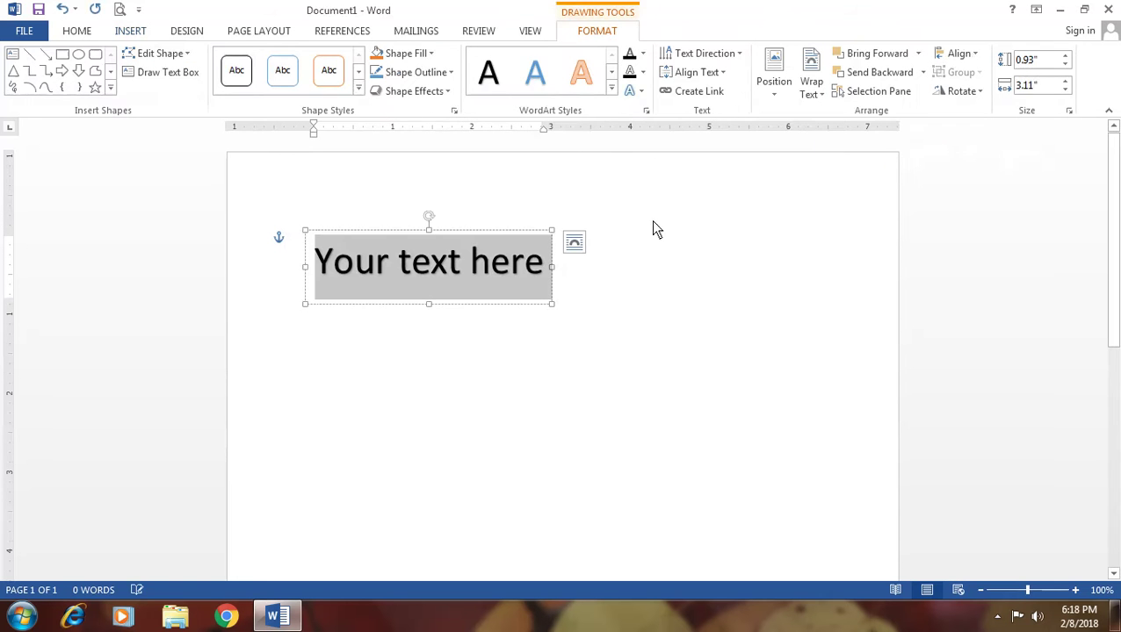
pyautogui.press('Delete')
pyautogui.write('Water Cyvc')
pyautogui.press('BackSpace')
pyautogui.press('BackSpace')
pyautogui.press('BackSpace')
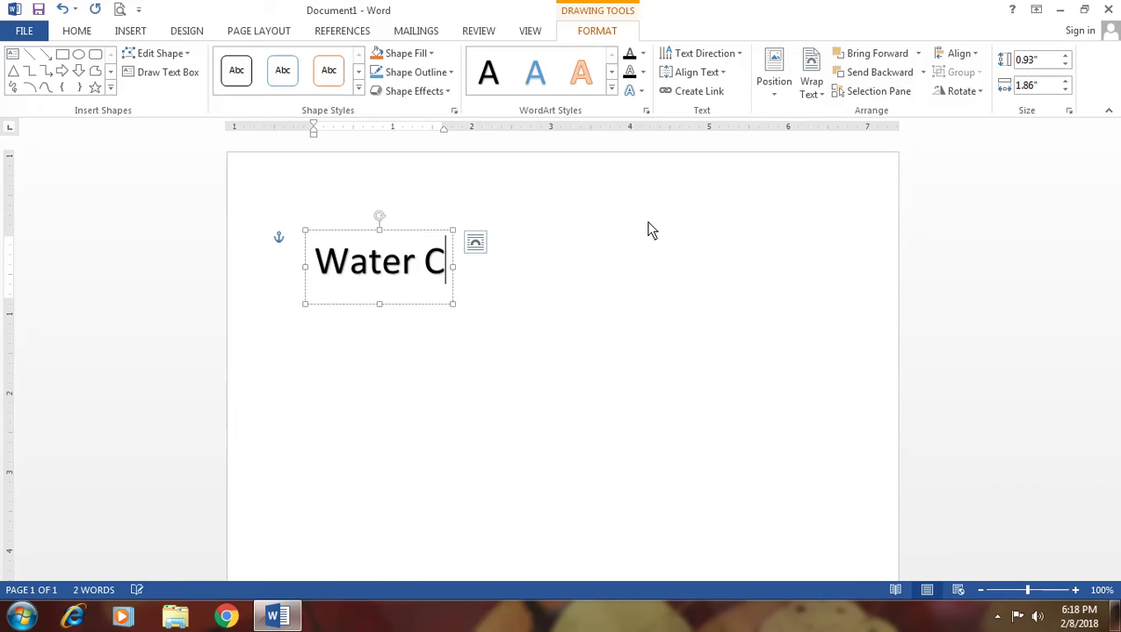
pyautogui.write('ycle')
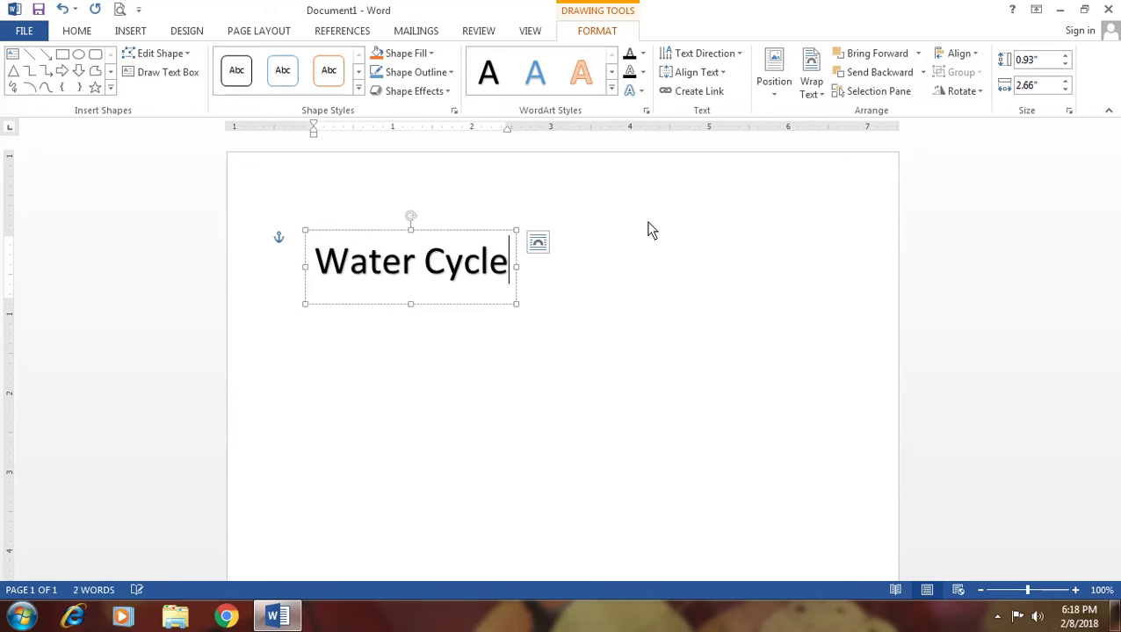
# Move the Water Cycle WordArt toward the top centre of the page
pyautogui.click(632, 303)
pyautogui.click(423, 257)
pyautogui.moveTo(428, 234); pyautogui.dragTo(573, 218)
pyautogui.click(539, 369)
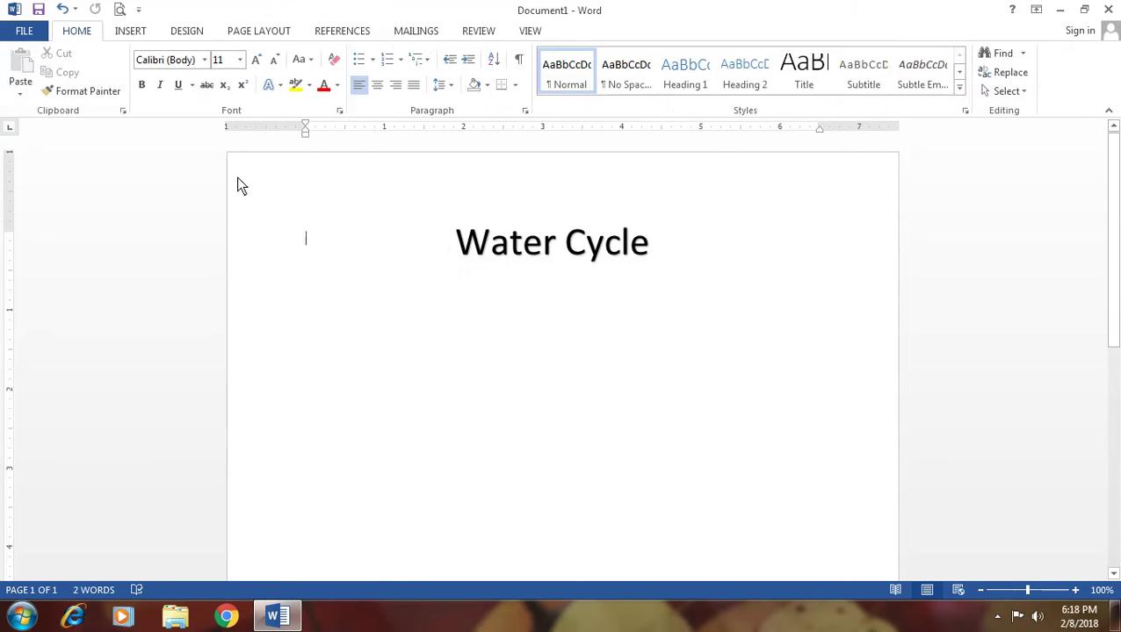
# Insert a Text Cycle SmartArt diagram from the Cycle category
pyautogui.click(128, 30)
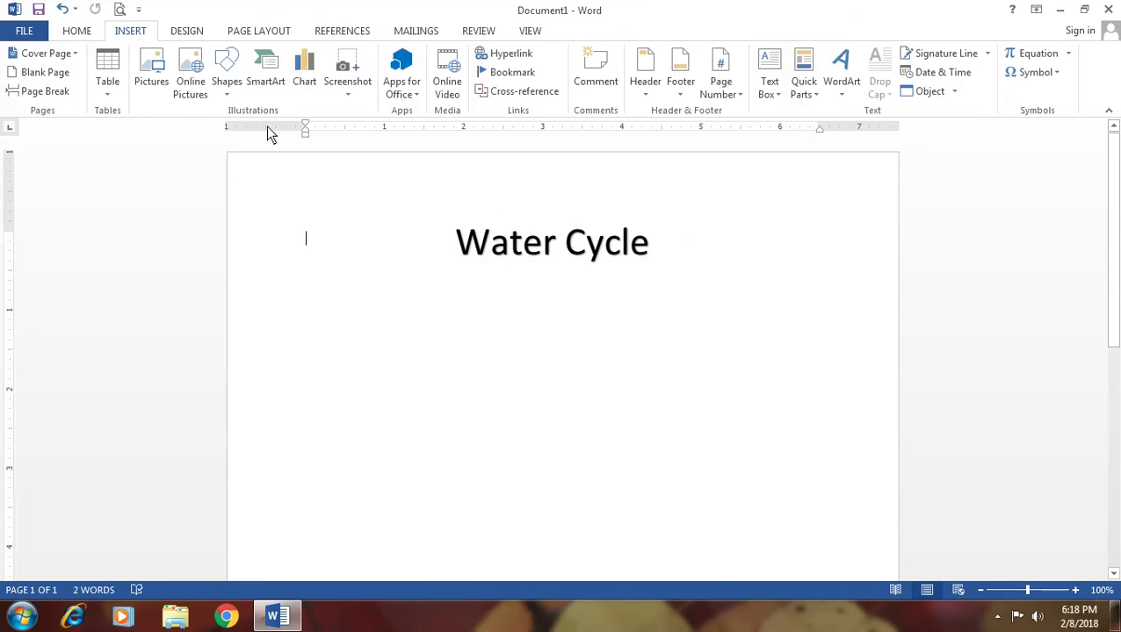
pyautogui.click(265, 83)
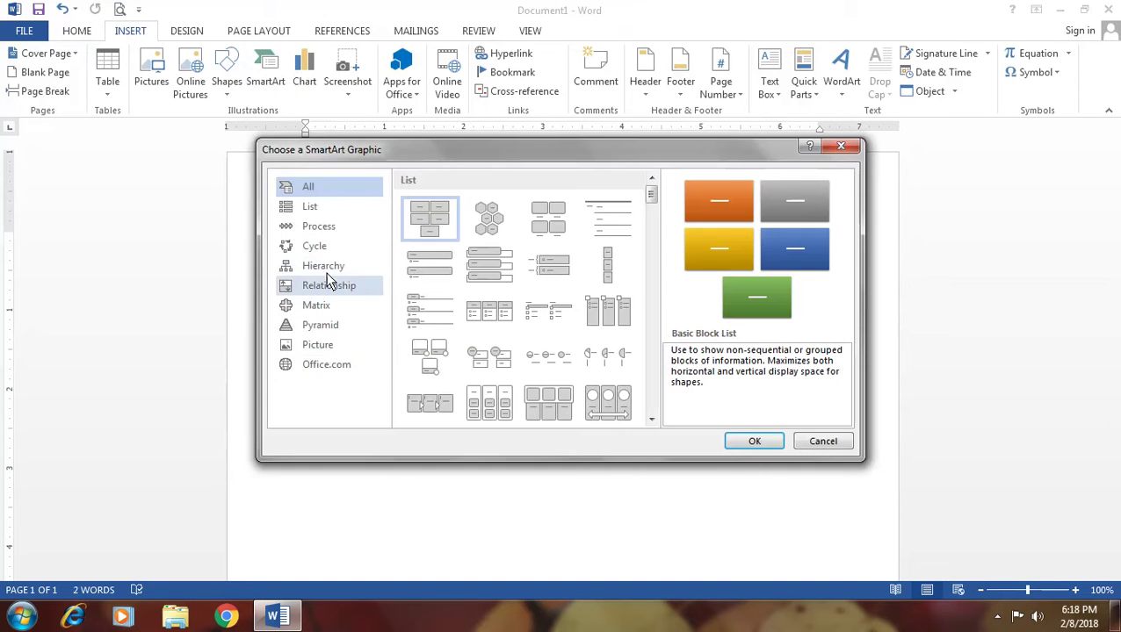
pyautogui.click(325, 246)
pyautogui.click(492, 200)
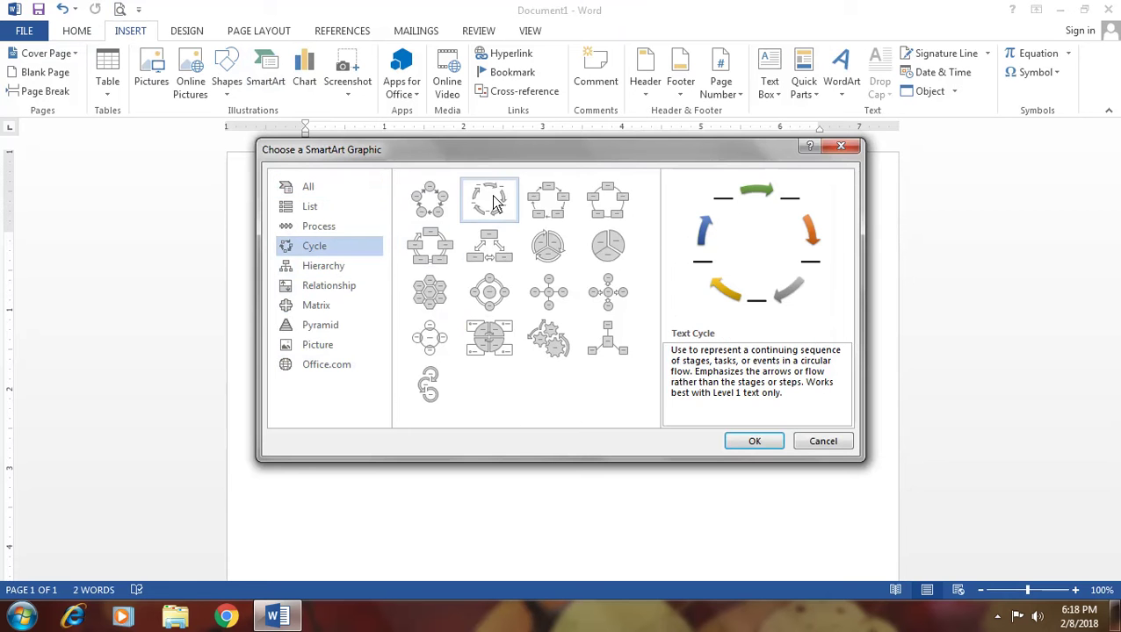
pyautogui.click(753, 440)
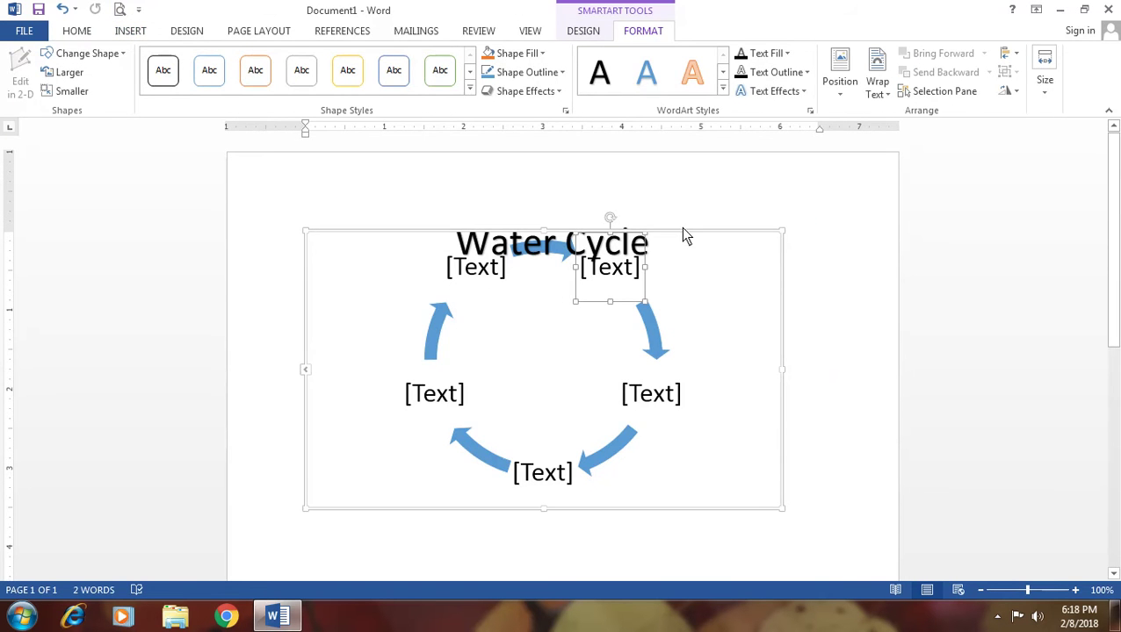
# Drag the Water Cycle heading up above the diagram
pyautogui.click(689, 285)
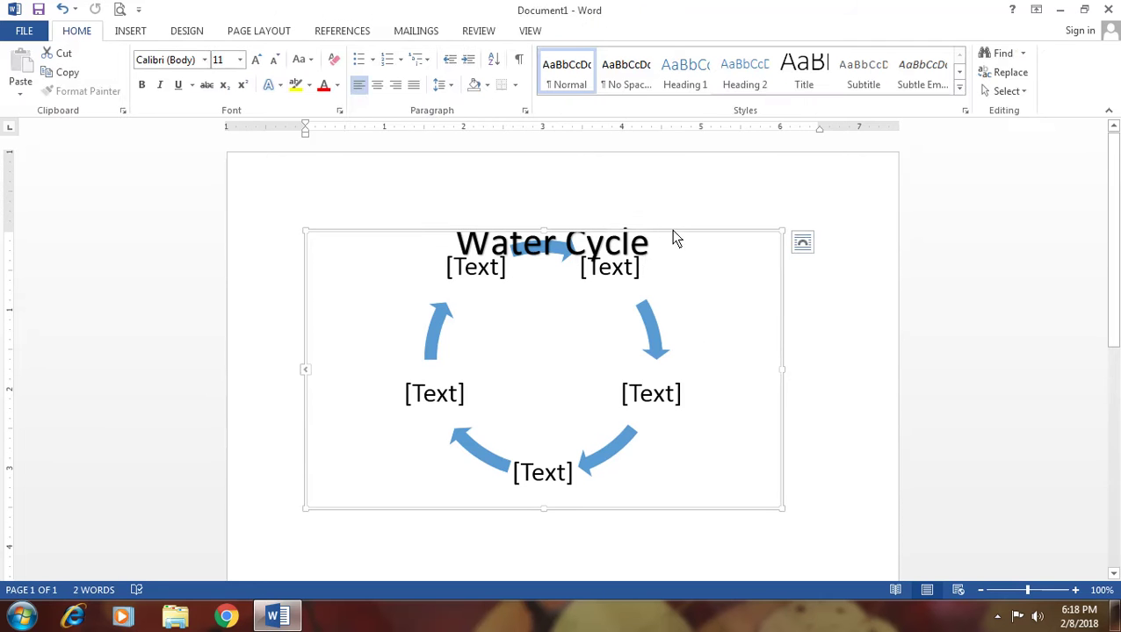
pyautogui.click(523, 241)
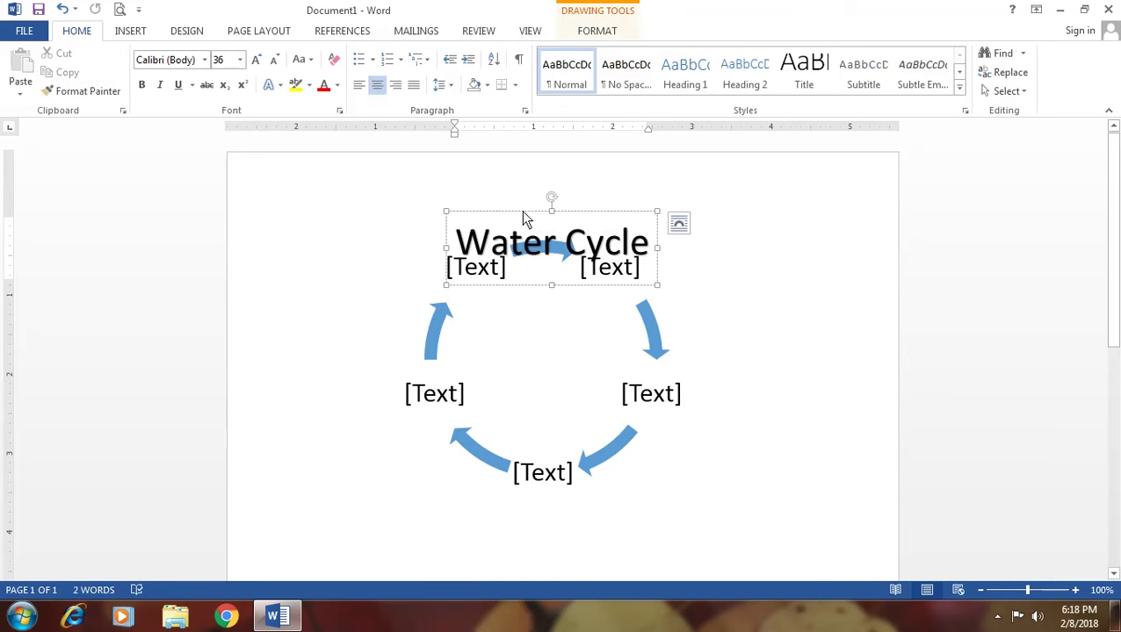
pyautogui.moveTo(522, 218); pyautogui.dragTo(571, 165)
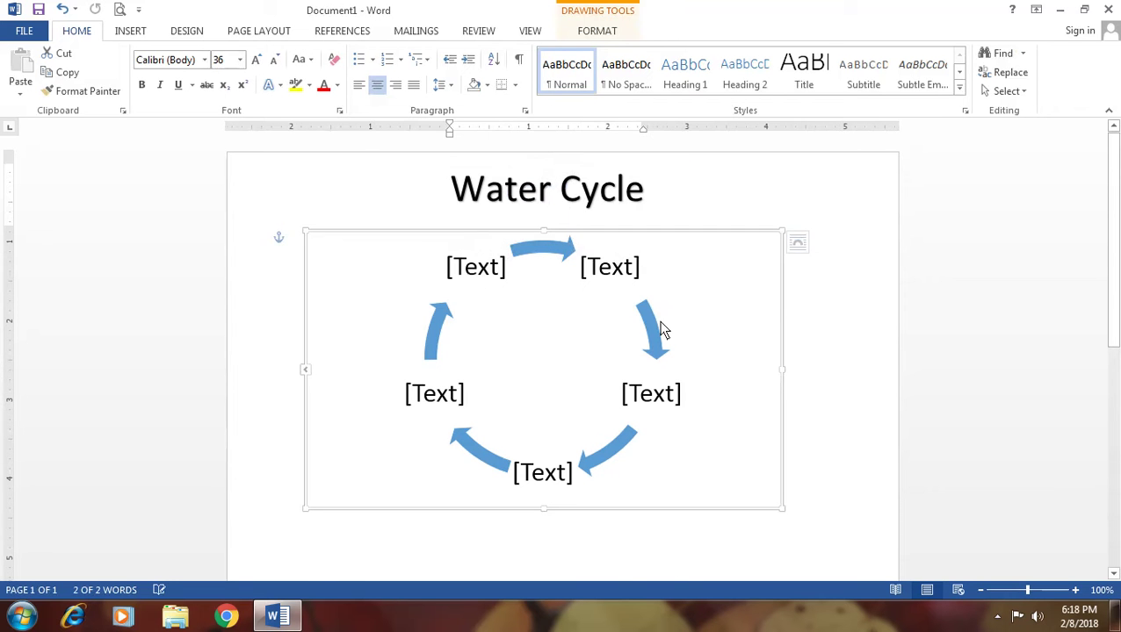
# Label the bottom shape 'Water' and the left shape 'Evaporation'
pyautogui.click(667, 281)
pyautogui.click(556, 475)
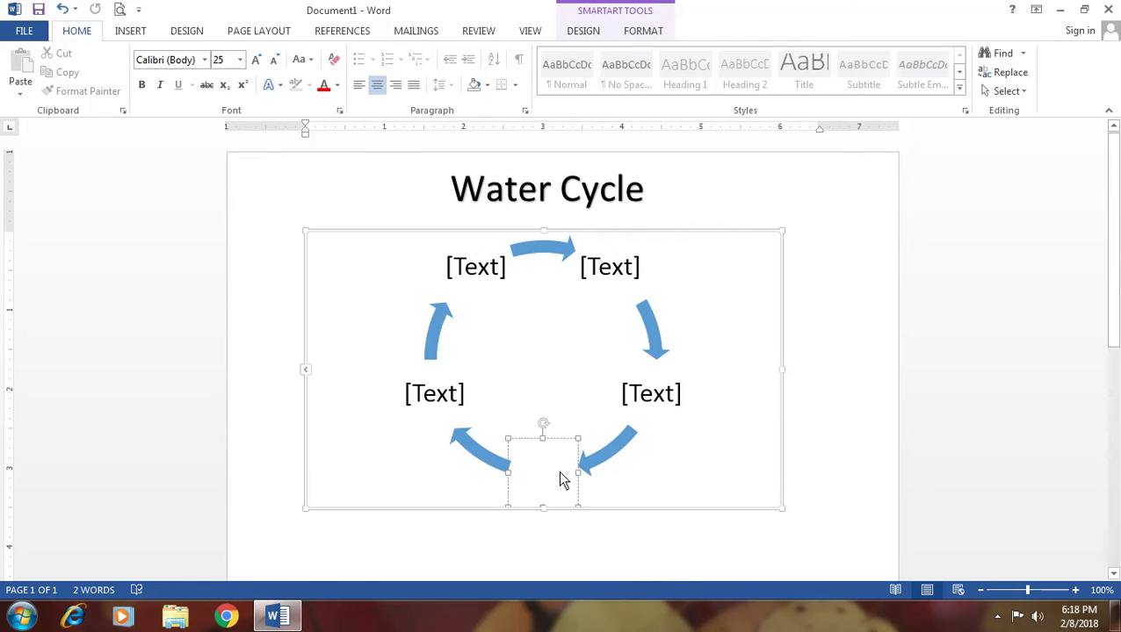
pyautogui.write('Wa')
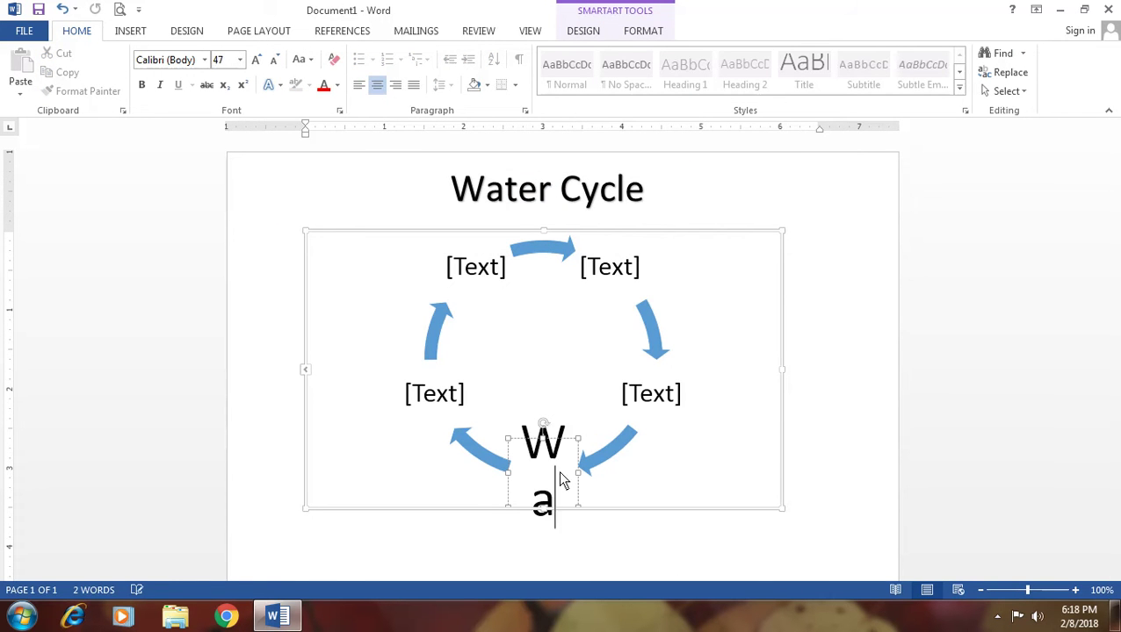
pyautogui.write('ter')
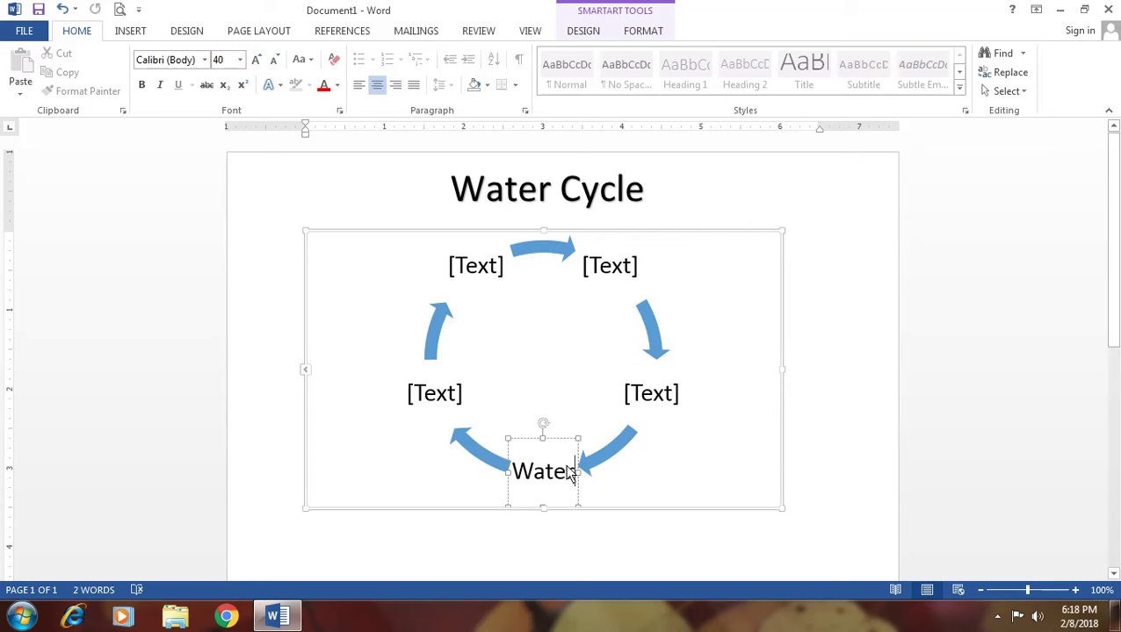
pyautogui.click(641, 494)
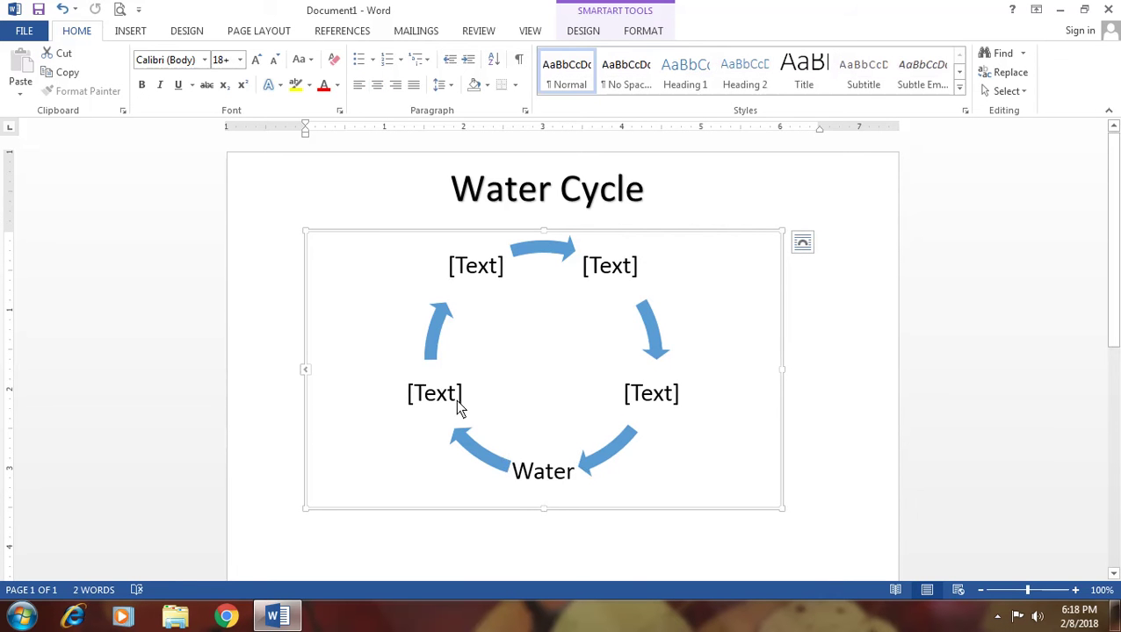
pyautogui.click(428, 400)
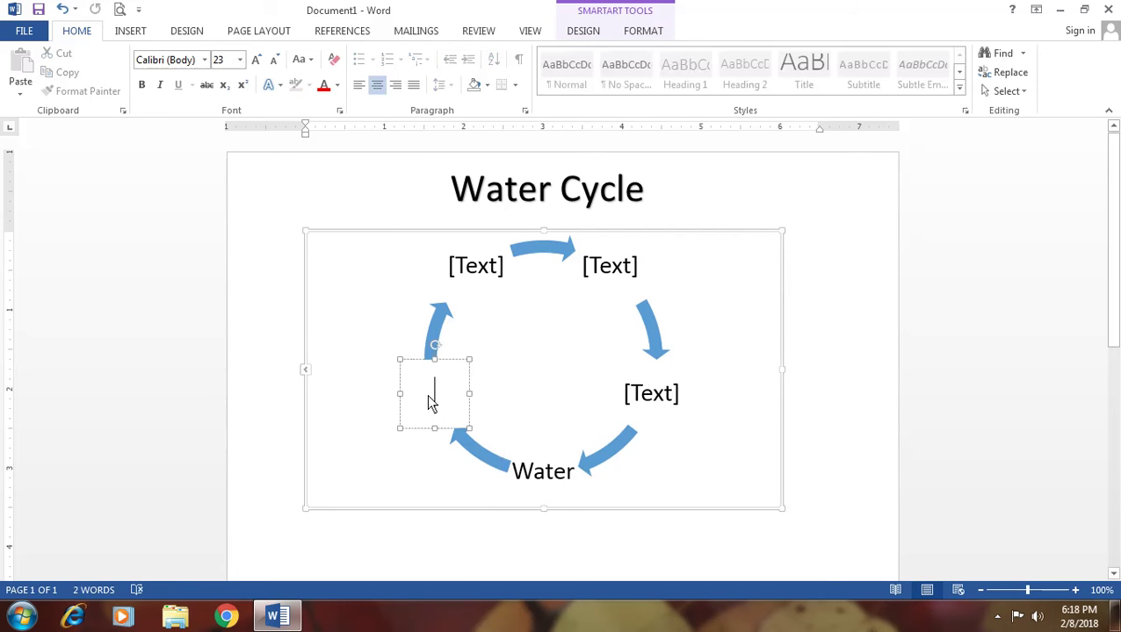
pyautogui.write('Evaporation')
pyautogui.click(374, 427)
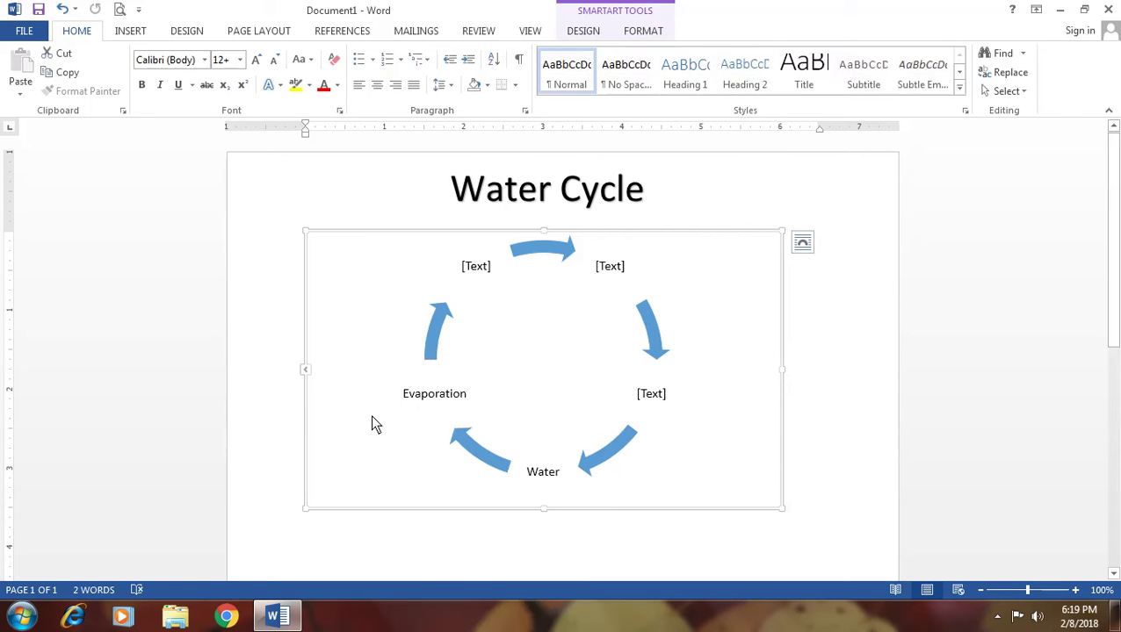
# Label the remaining shapes 'Clouds Form', 'Condesation' and 'Precipitation'
pyautogui.click(475, 264)
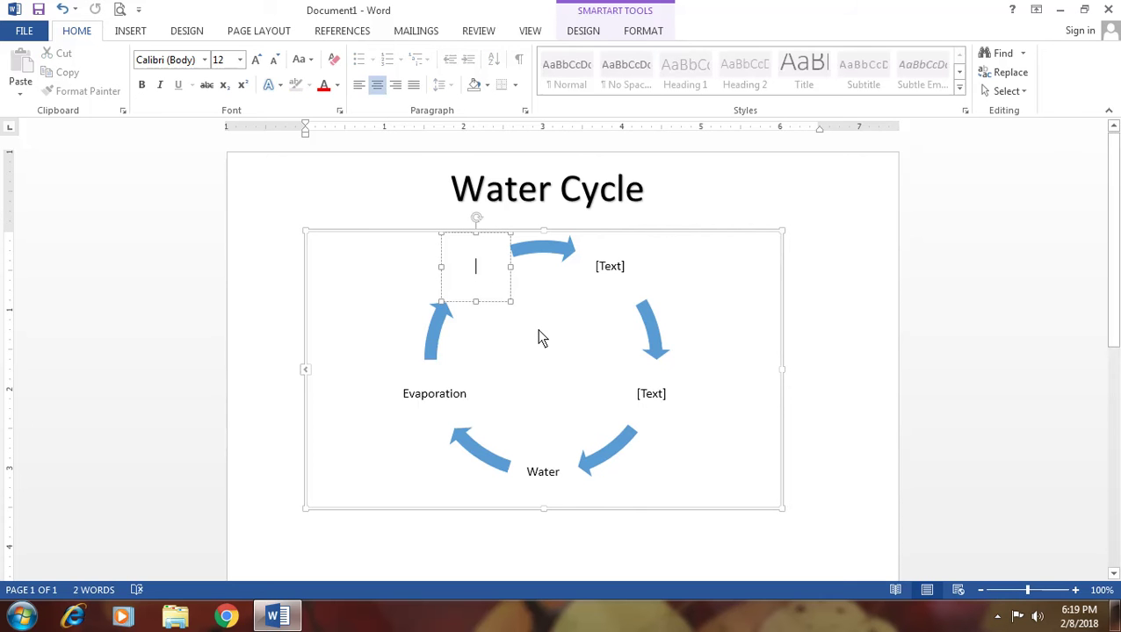
pyautogui.write('Clo')
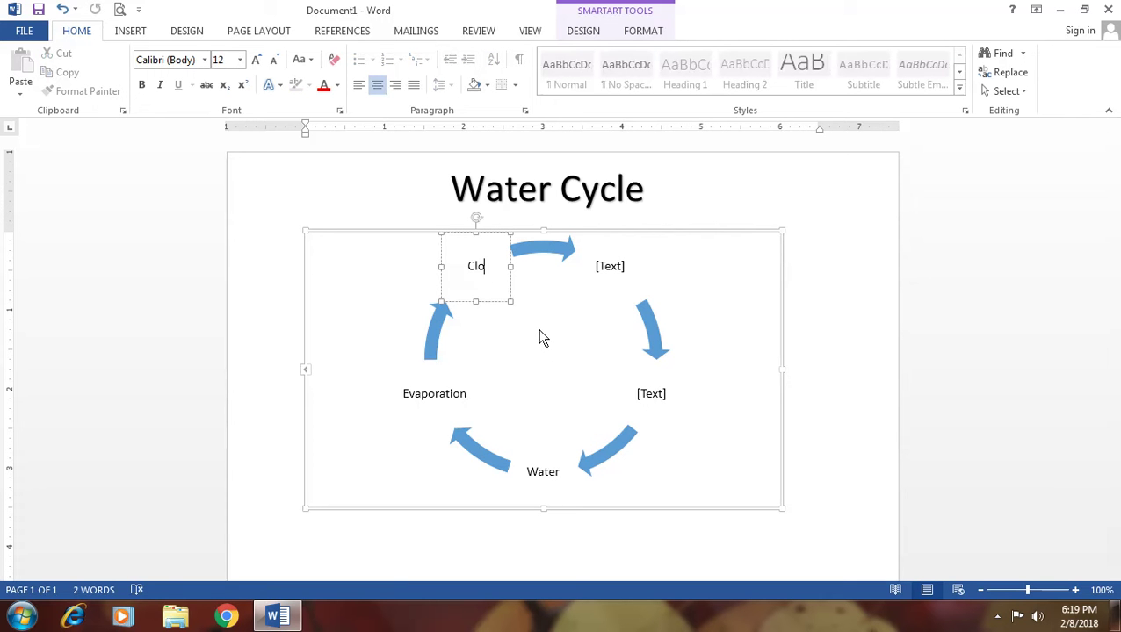
pyautogui.write('uds Form')
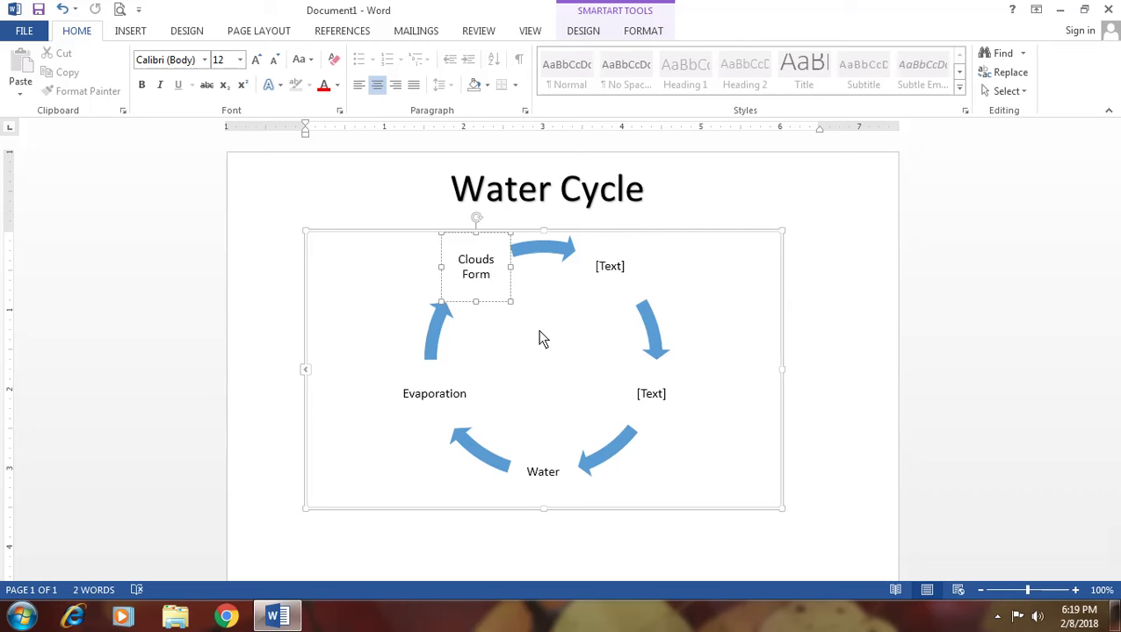
pyautogui.click(540, 338)
pyautogui.click(612, 269)
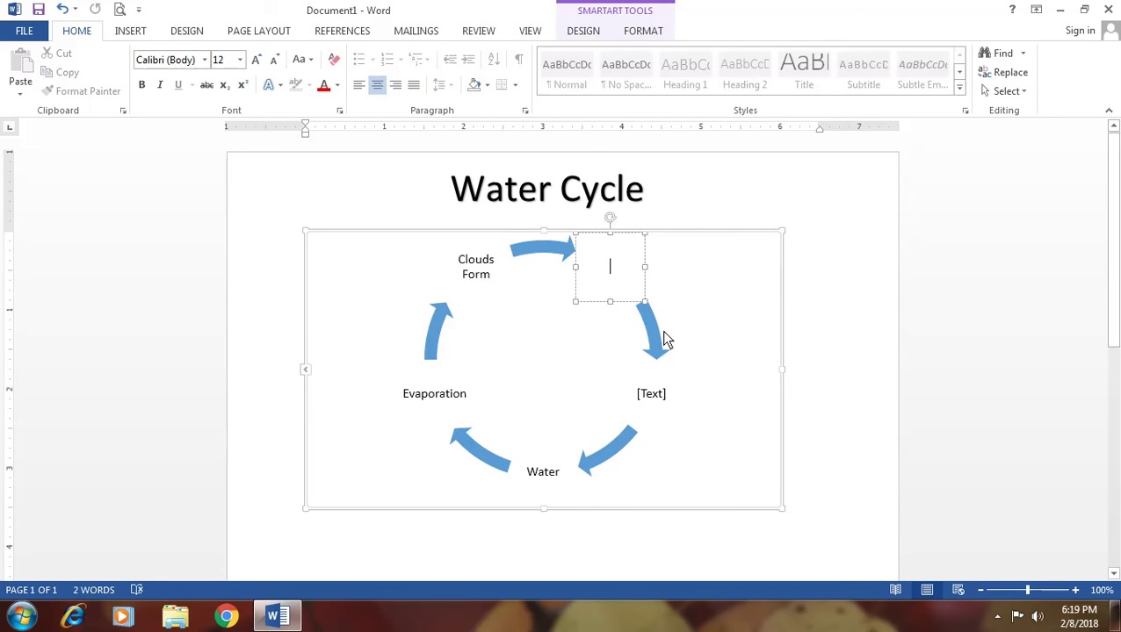
pyautogui.write('Con')
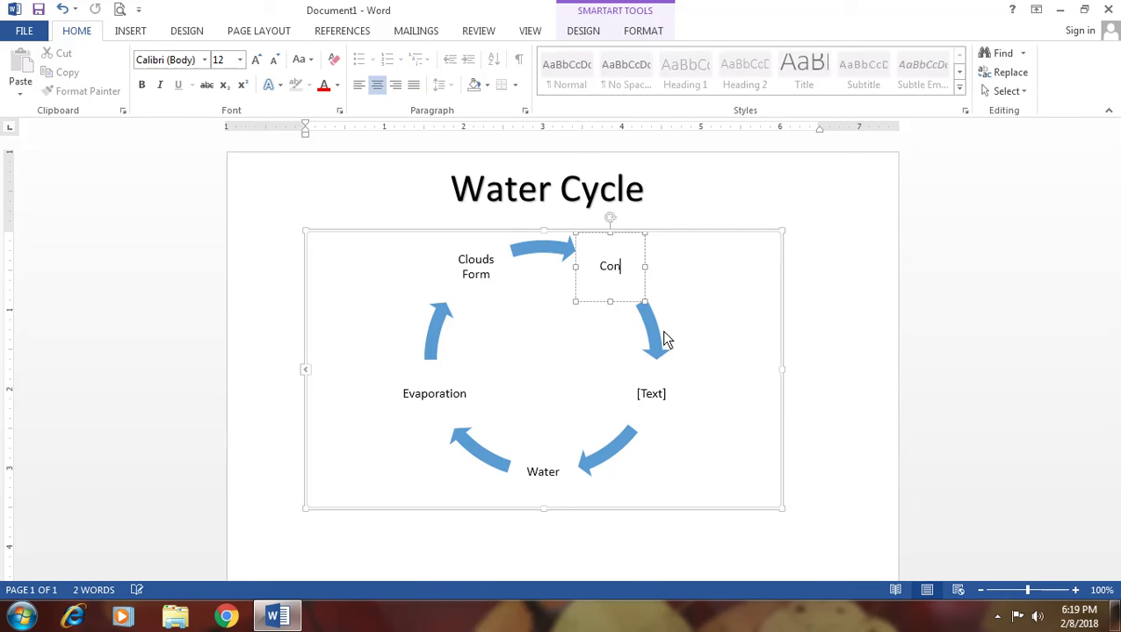
pyautogui.write('desation')
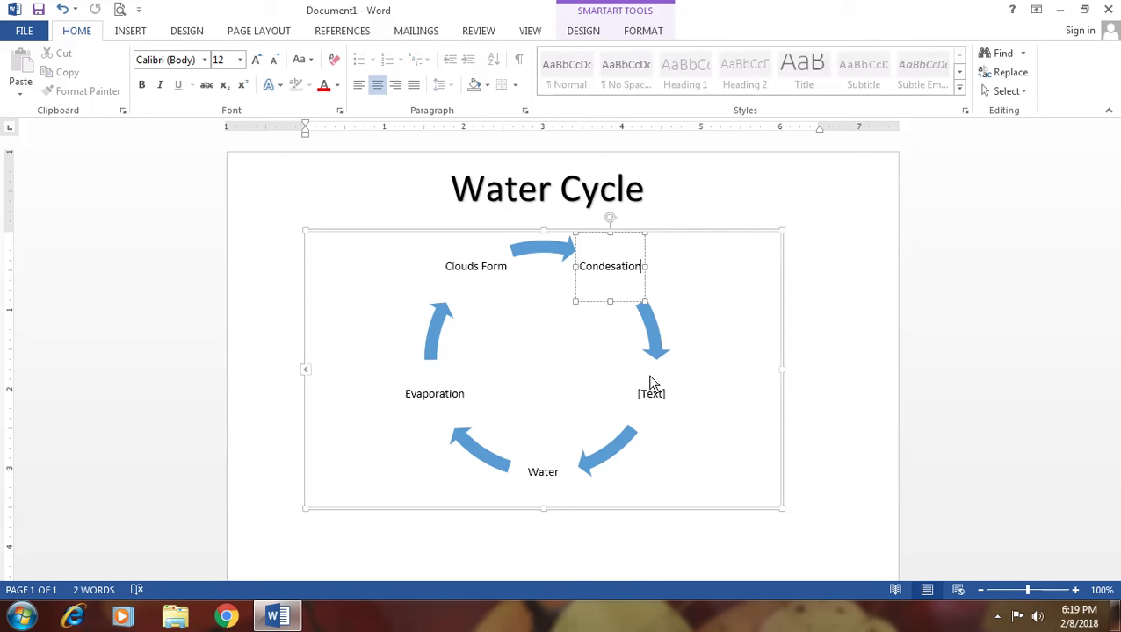
pyautogui.click(666, 402)
pyautogui.click(646, 407)
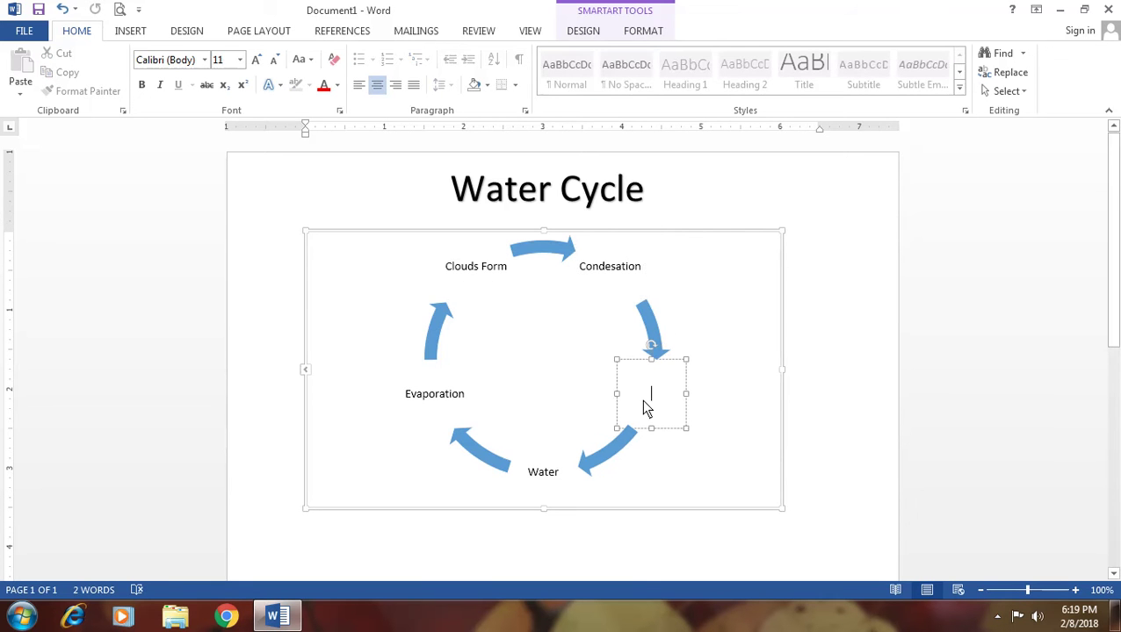
pyautogui.write('Precipitation')
pyautogui.click(719, 421)
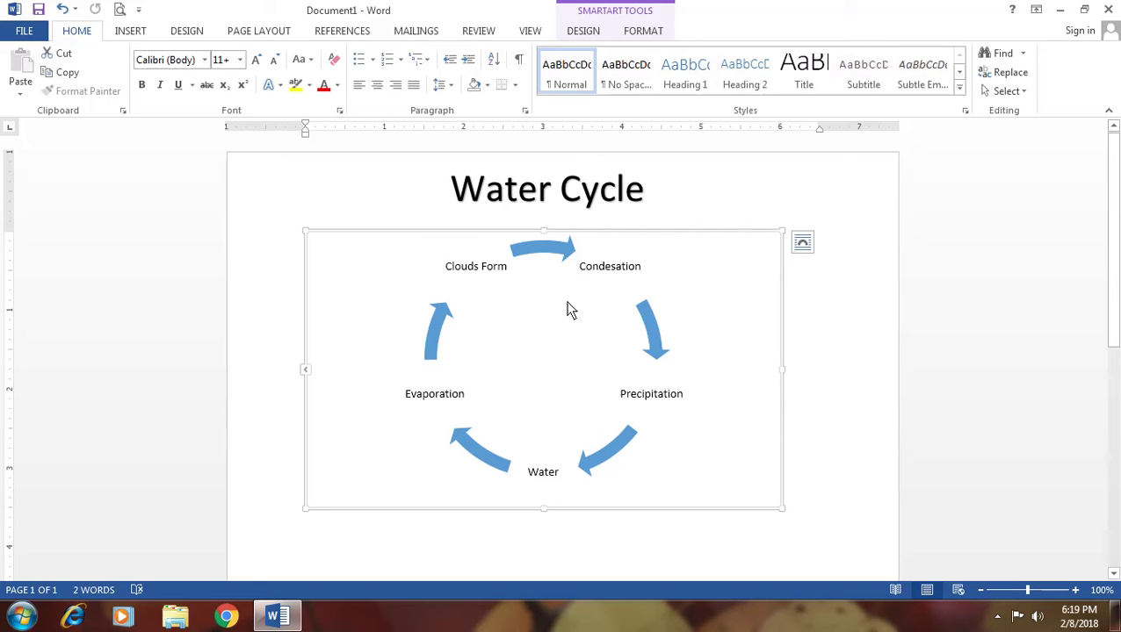
# Apply the filled green Accent 6 colour scheme to the Water Cycle diagram
pyautogui.click(867, 397)
pyautogui.click(653, 367)
pyautogui.click(648, 34)
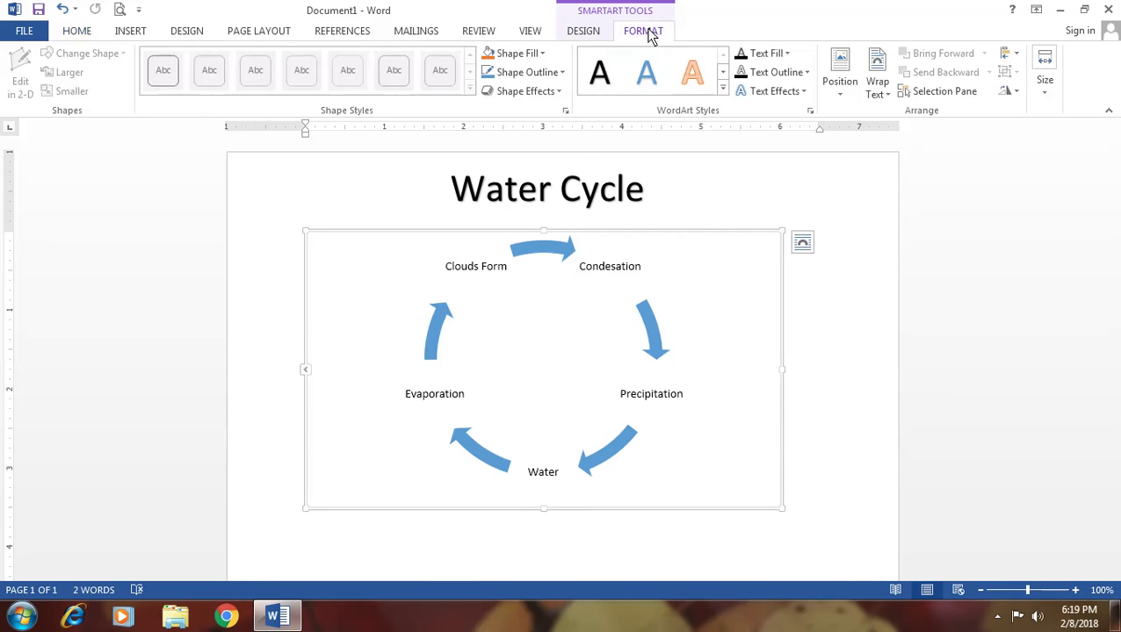
pyautogui.click(583, 33)
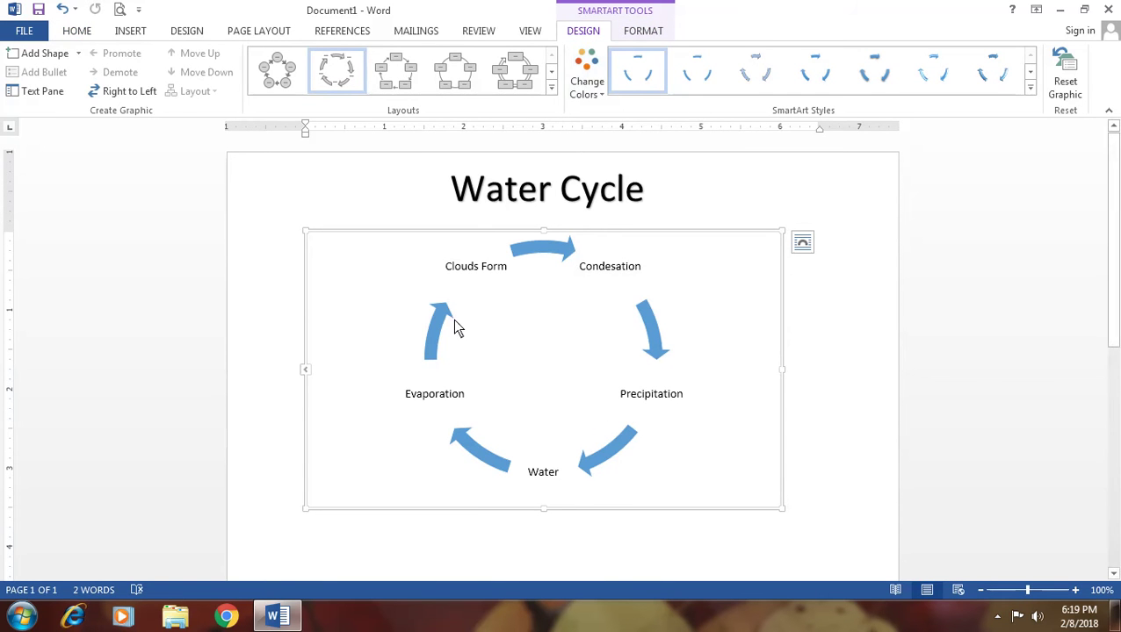
pyautogui.click(585, 95)
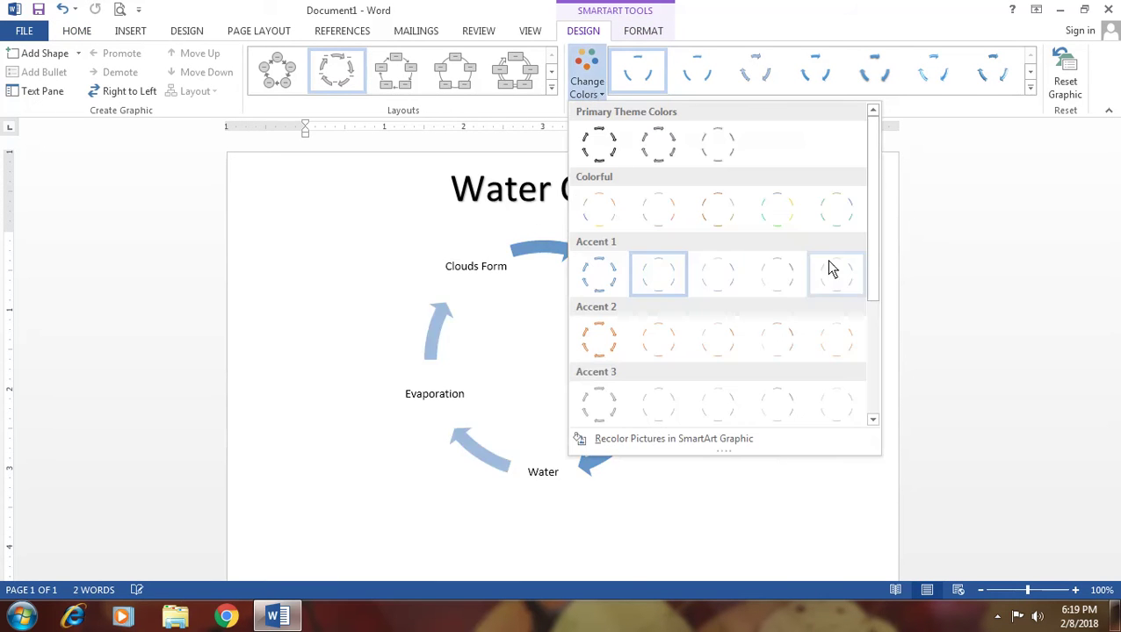
pyautogui.moveTo(870, 250); pyautogui.dragTo(874, 376)
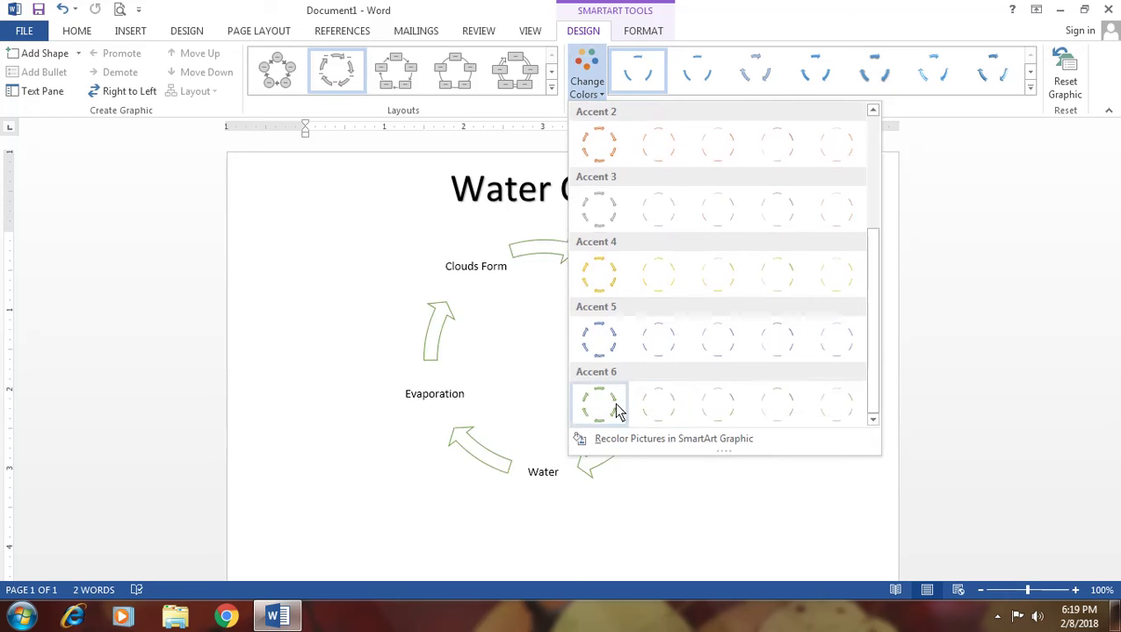
pyautogui.click(652, 407)
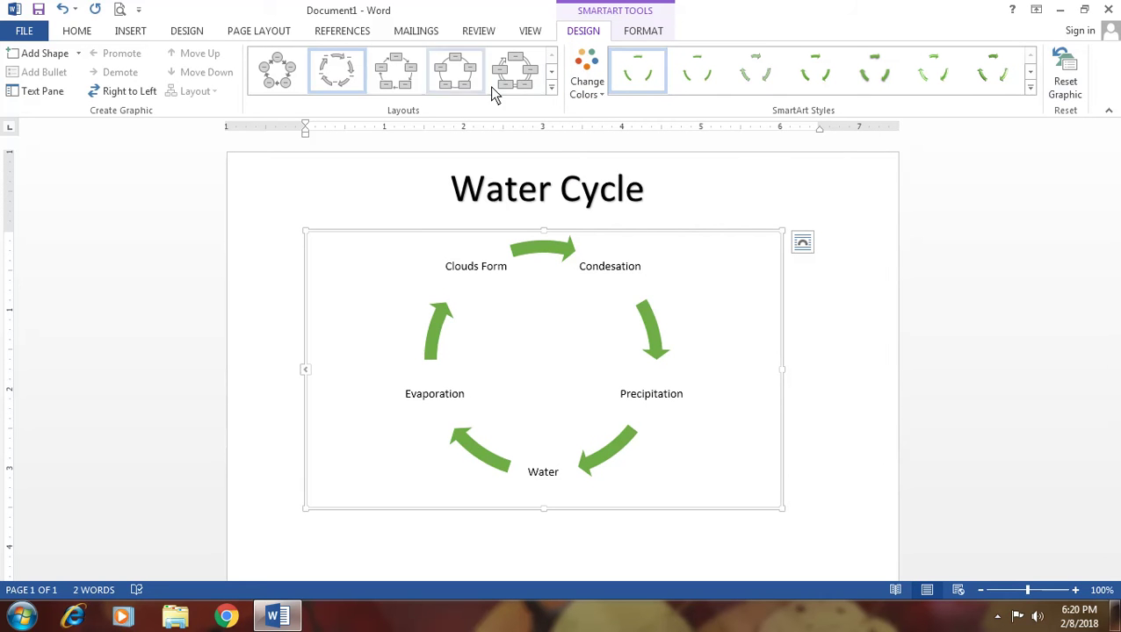
# Switch the diagram to the Basic Cycle layout and apply the 3-D Cartoon style
pyautogui.click(551, 89)
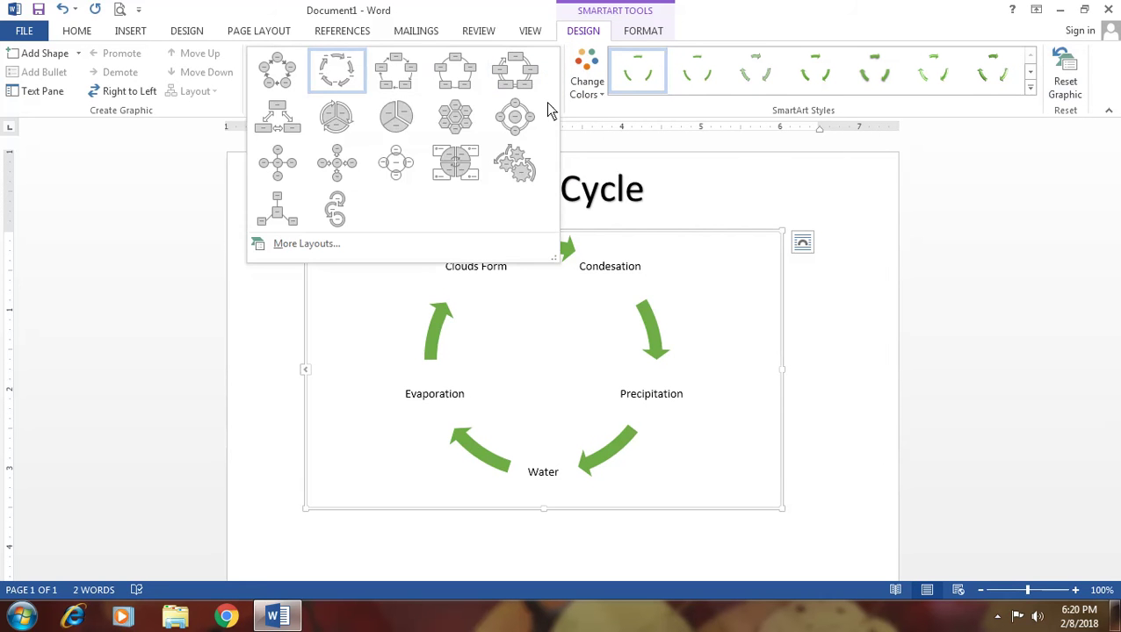
pyautogui.click(279, 79)
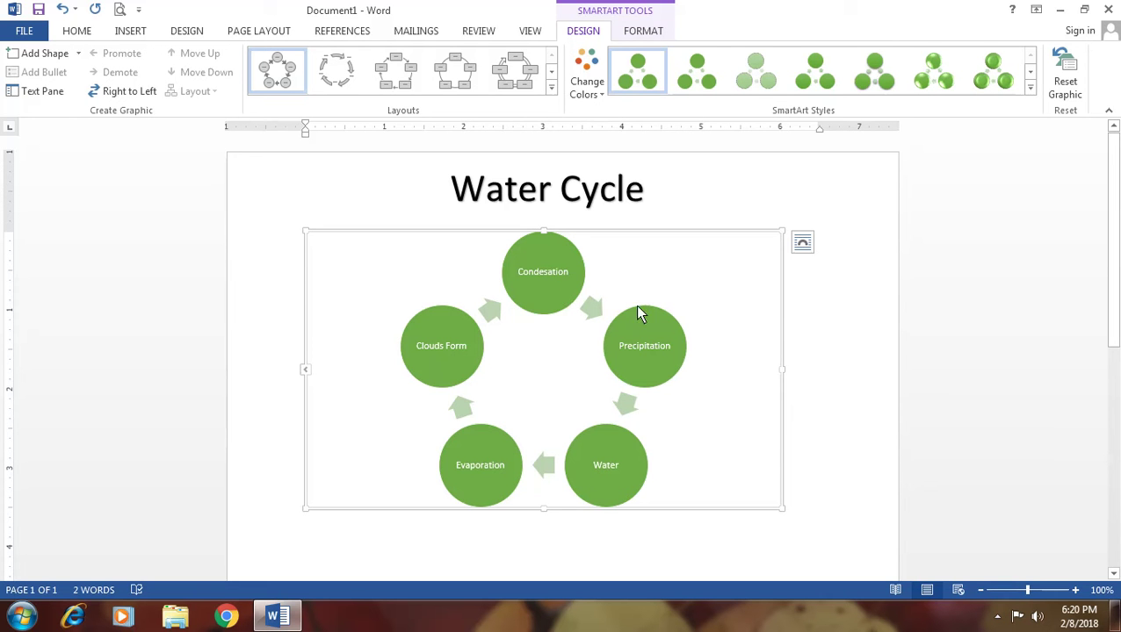
pyautogui.click(1031, 89)
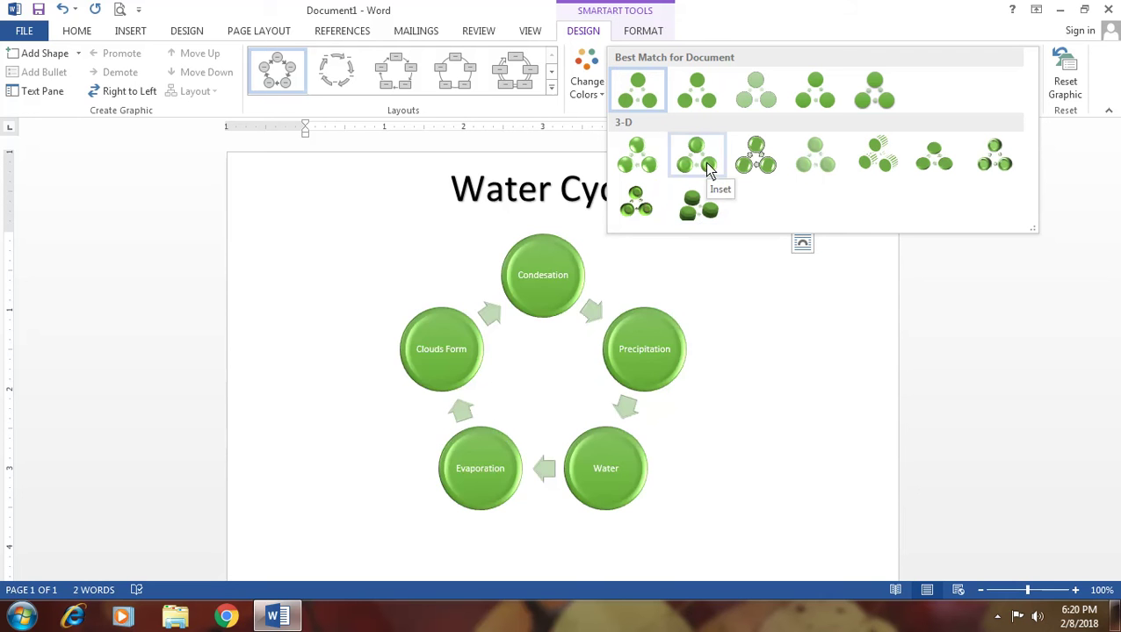
pyautogui.click(759, 157)
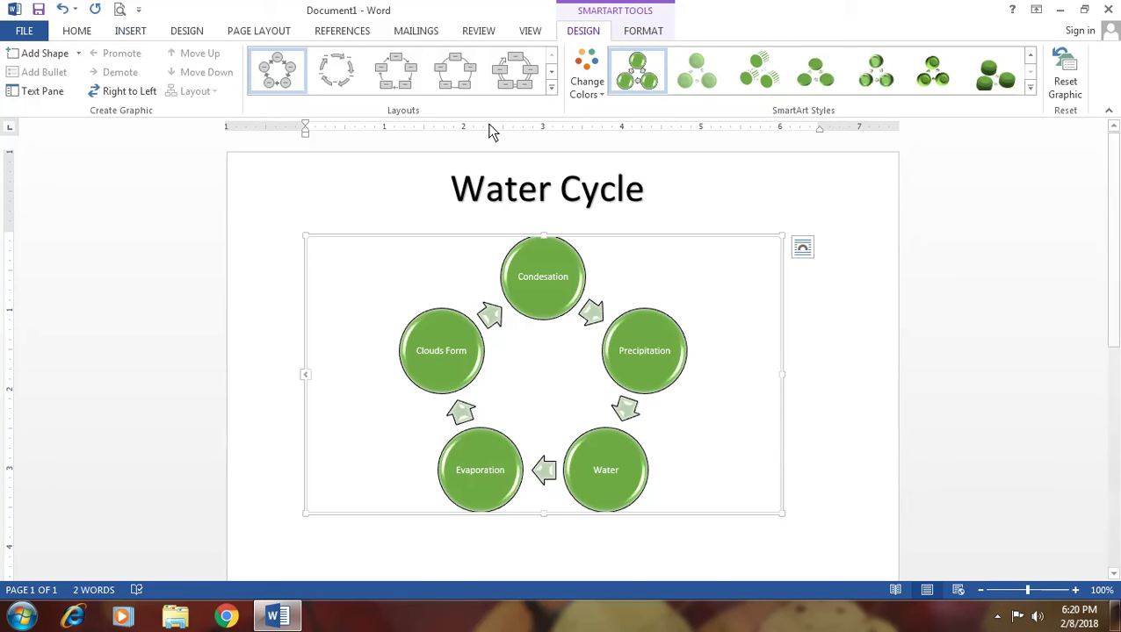
# Reset the graphic, return to the arrow cycle layout, and apply the 3-D Brick Scene style
pyautogui.click(114, 93)
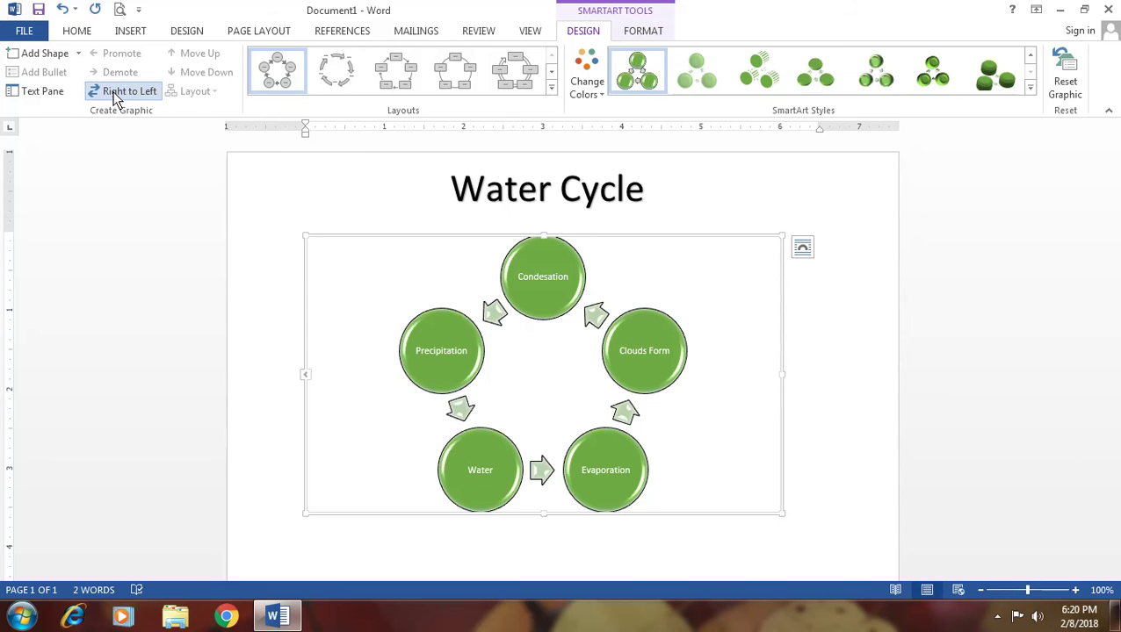
pyautogui.click(115, 94)
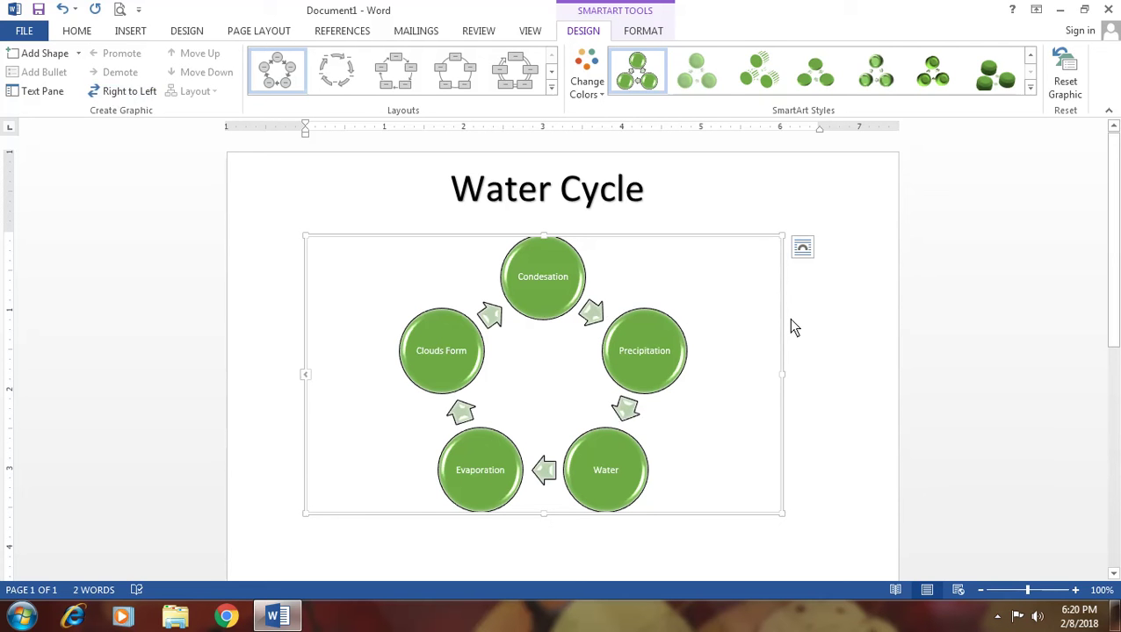
pyautogui.click(1071, 92)
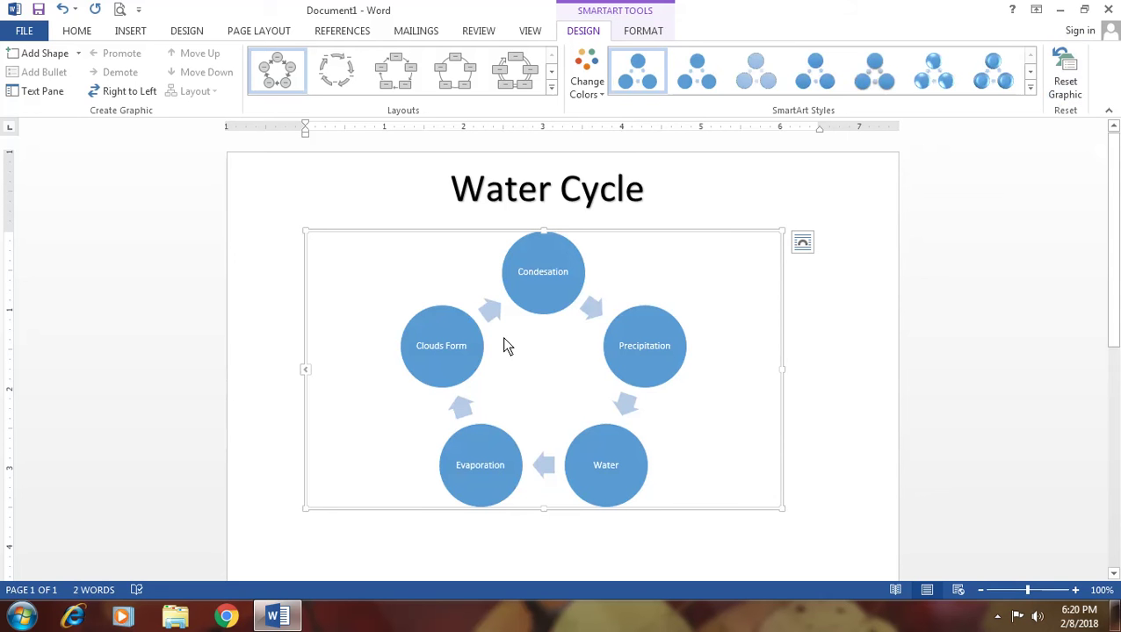
pyautogui.click(334, 81)
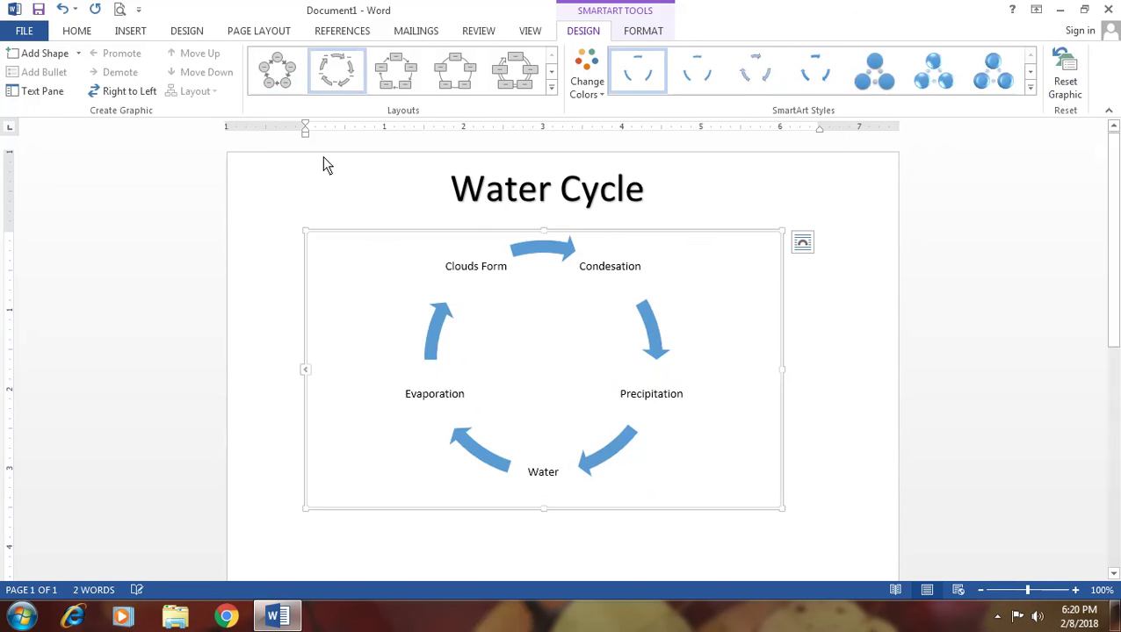
pyautogui.click(1029, 88)
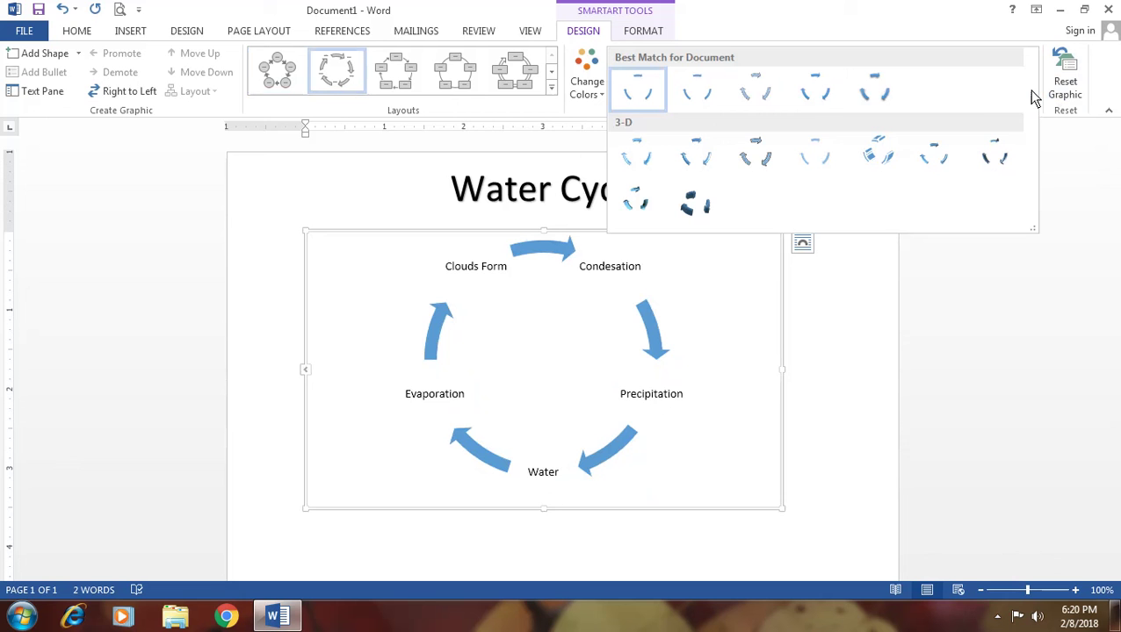
pyautogui.click(883, 154)
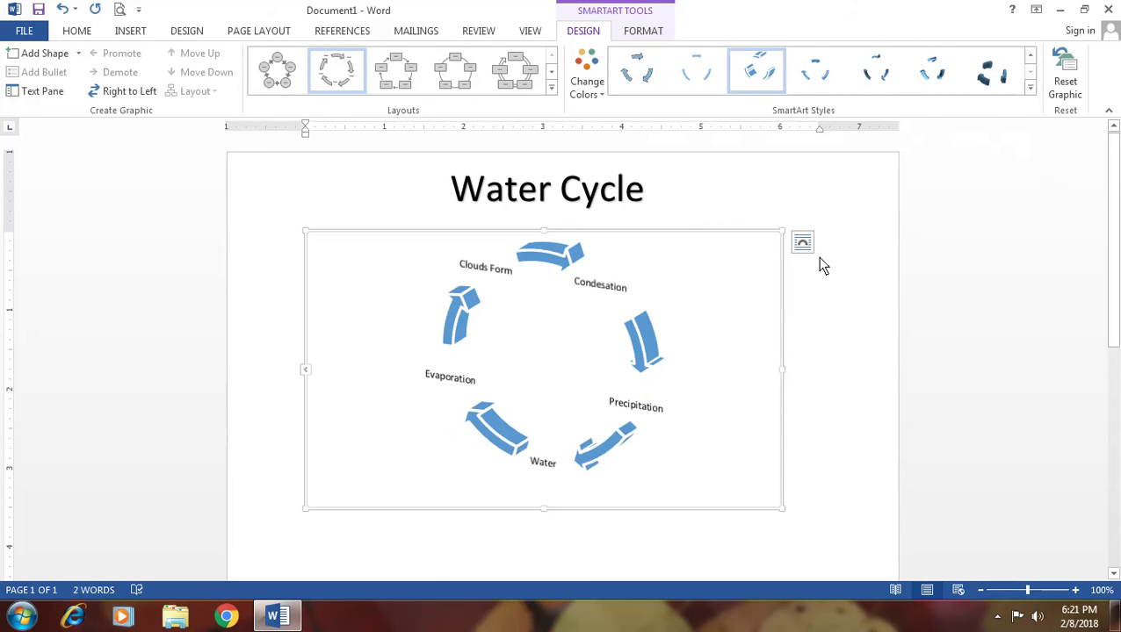
pyautogui.click(825, 392)
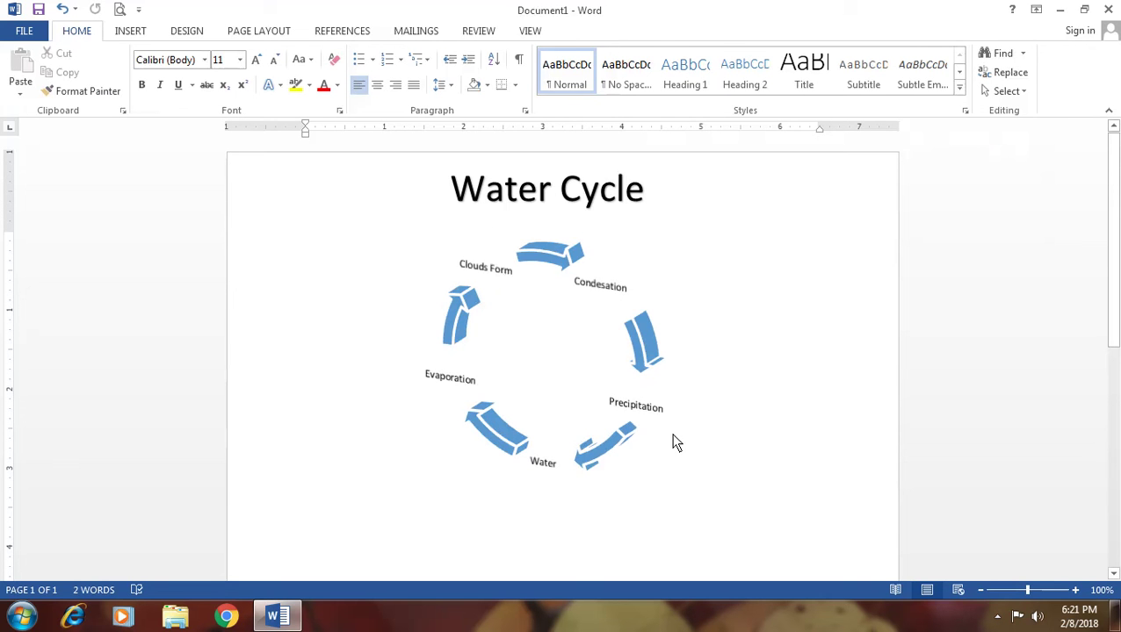
# Insert a page break with Ctrl+Enter below the diagram to create a blank page 2
pyautogui.scroll(-5, 669, 443)
pyautogui.scroll(5, 667, 446)
pyautogui.scroll(-5, 694, 448)
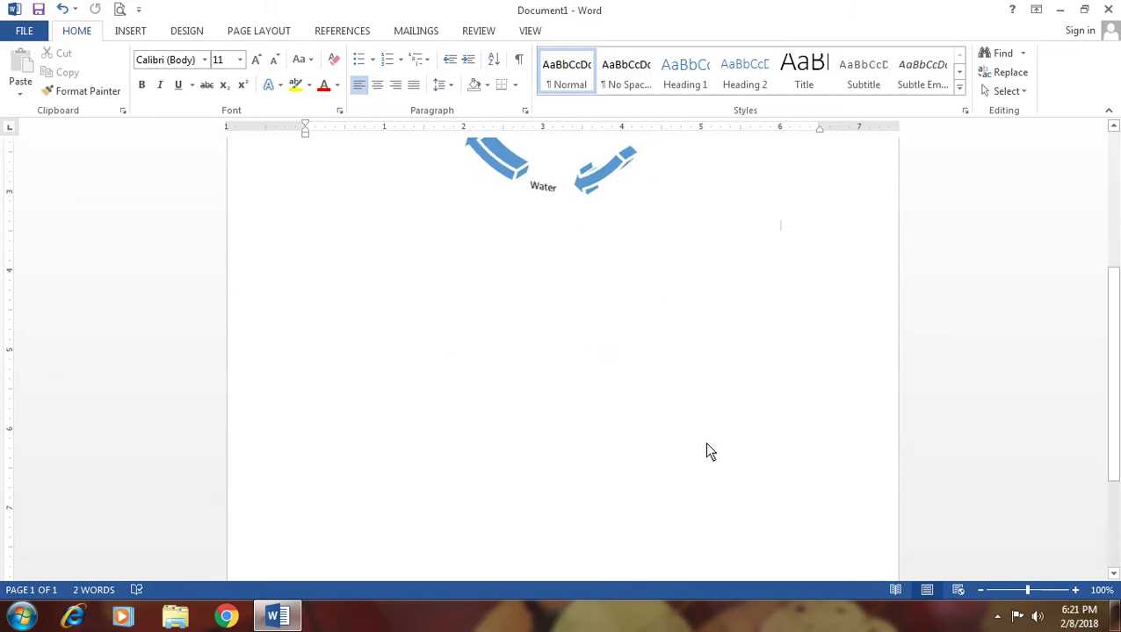
pyautogui.scroll(5, 705, 453)
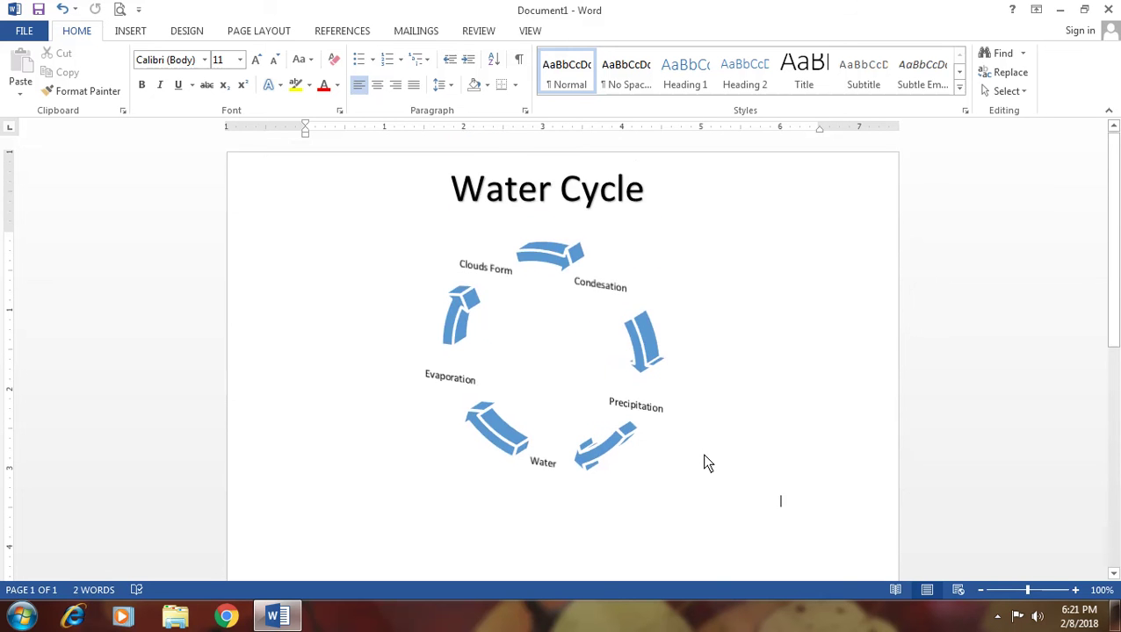
pyautogui.scroll(-1, 612, 490)
pyautogui.hotkey('ctrl', 'Return')
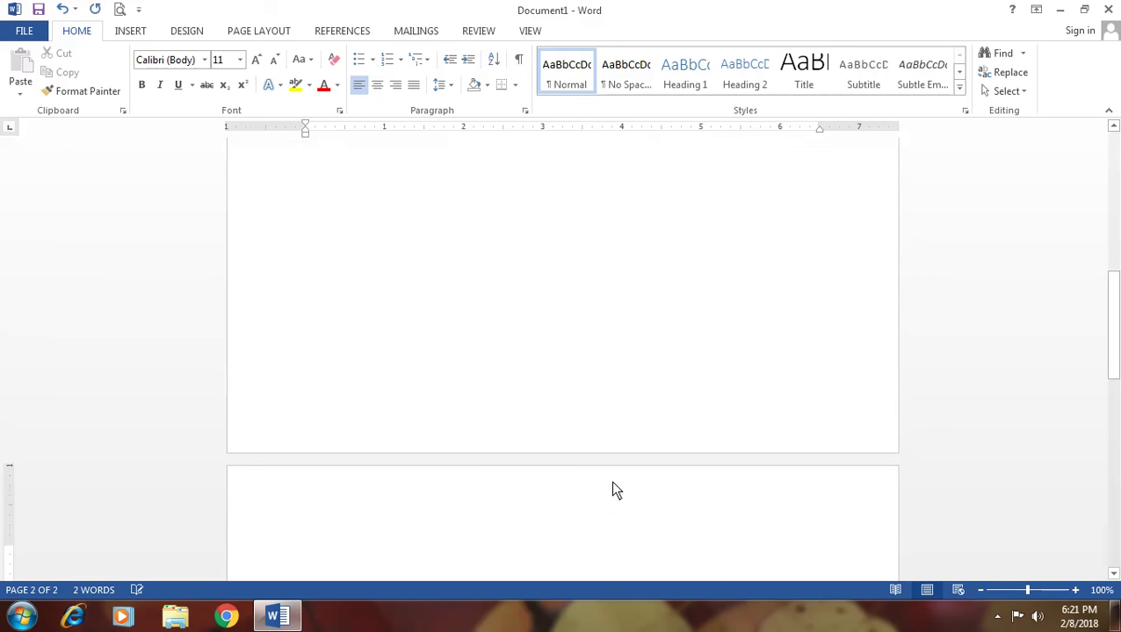
pyautogui.click(120, 32)
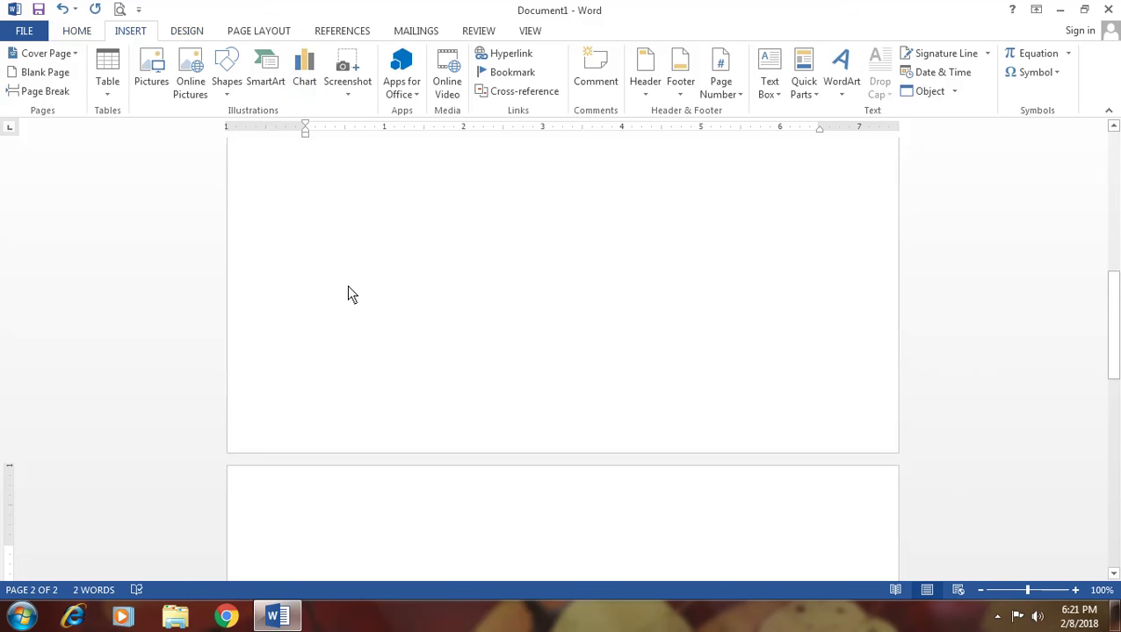
pyautogui.scroll(-3, 346, 275)
pyautogui.scroll(1, 325, 277)
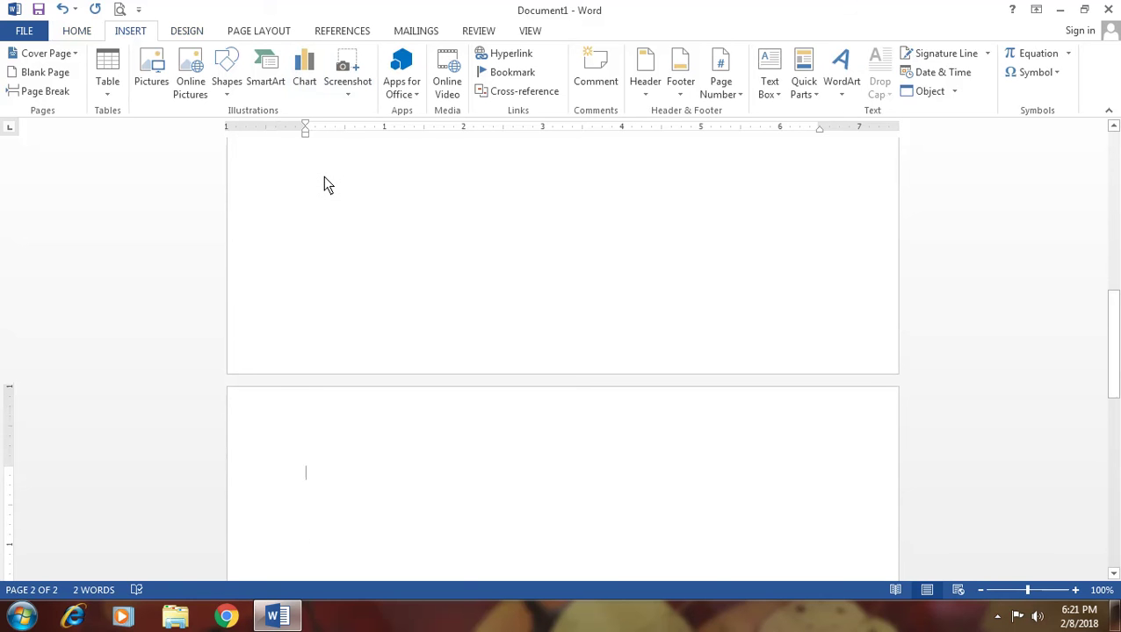
# Insert a 3-D Clustered Column chart from the Column category onto page 2
pyautogui.click(303, 75)
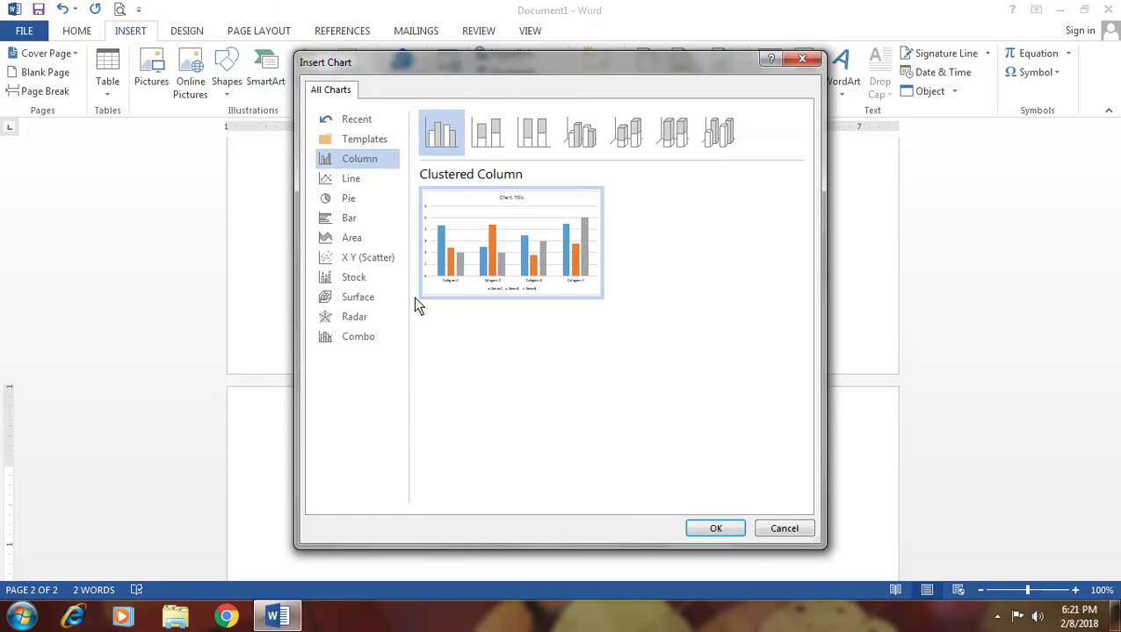
pyautogui.moveTo(580, 245)
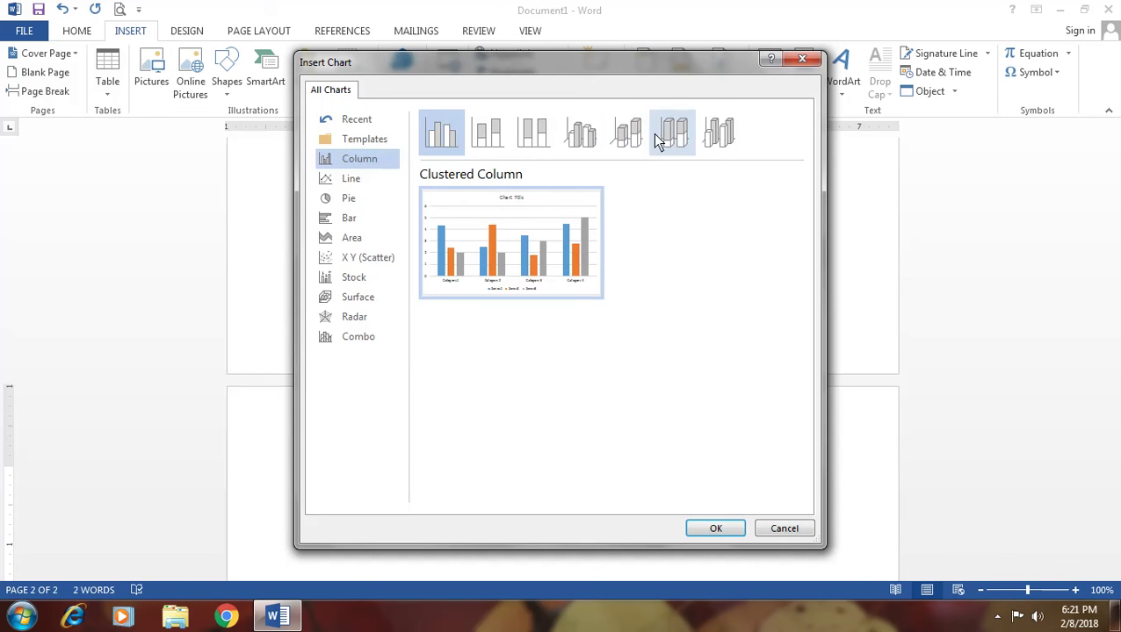
pyautogui.click(583, 136)
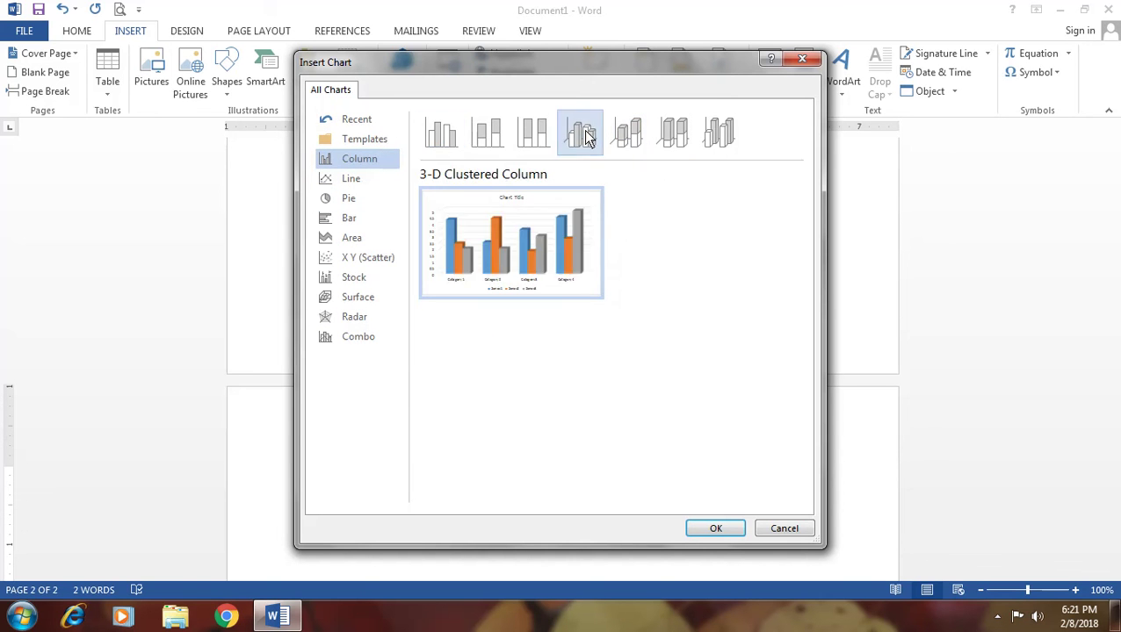
pyautogui.click(716, 528)
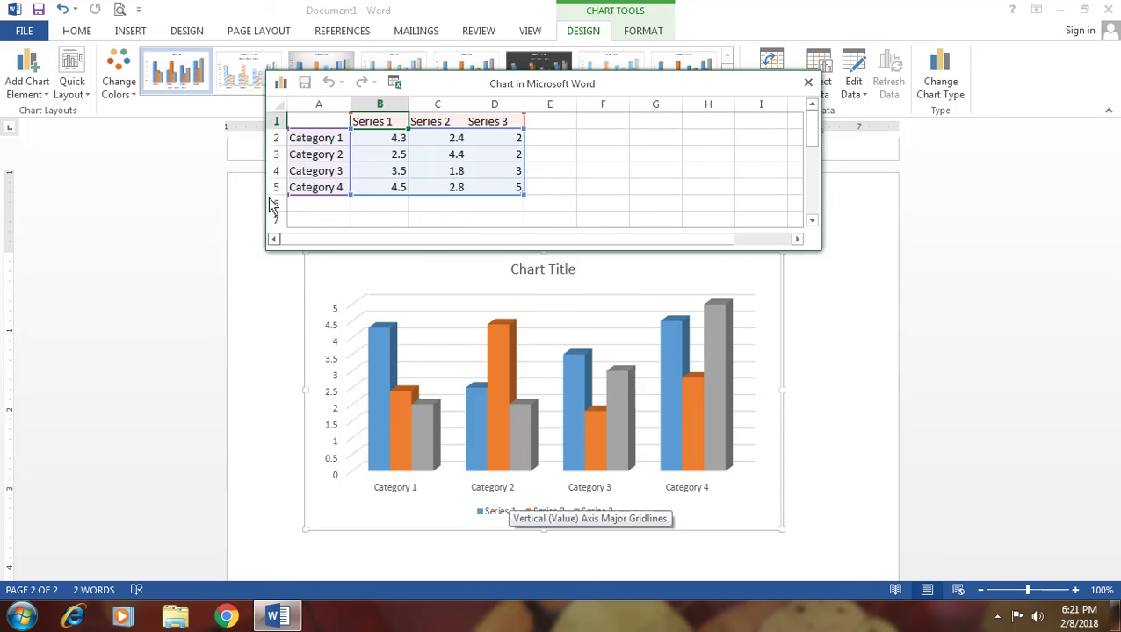
# Replace the four category labels in A2:A5 with the four students' names
pyautogui.click(328, 148)
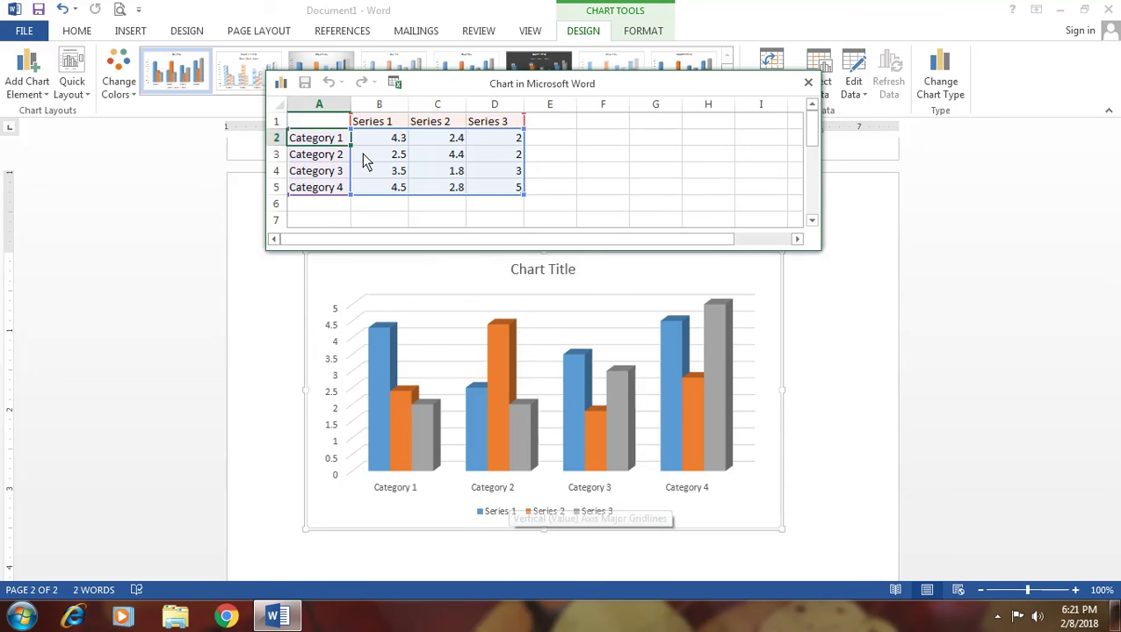
pyautogui.write('Ram')
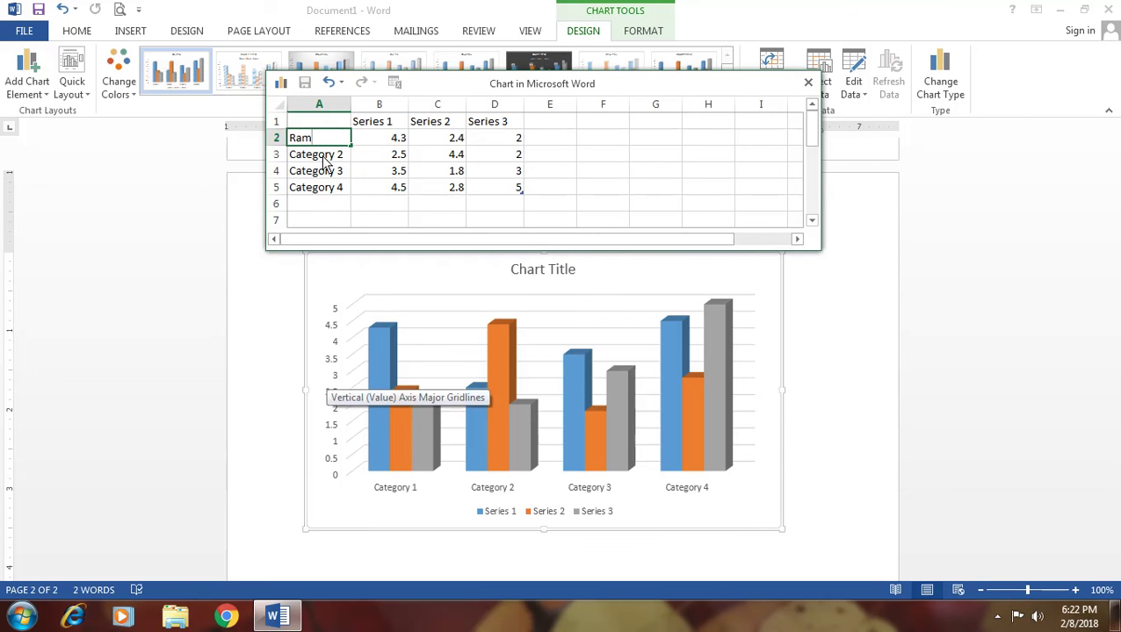
pyautogui.press('Return')
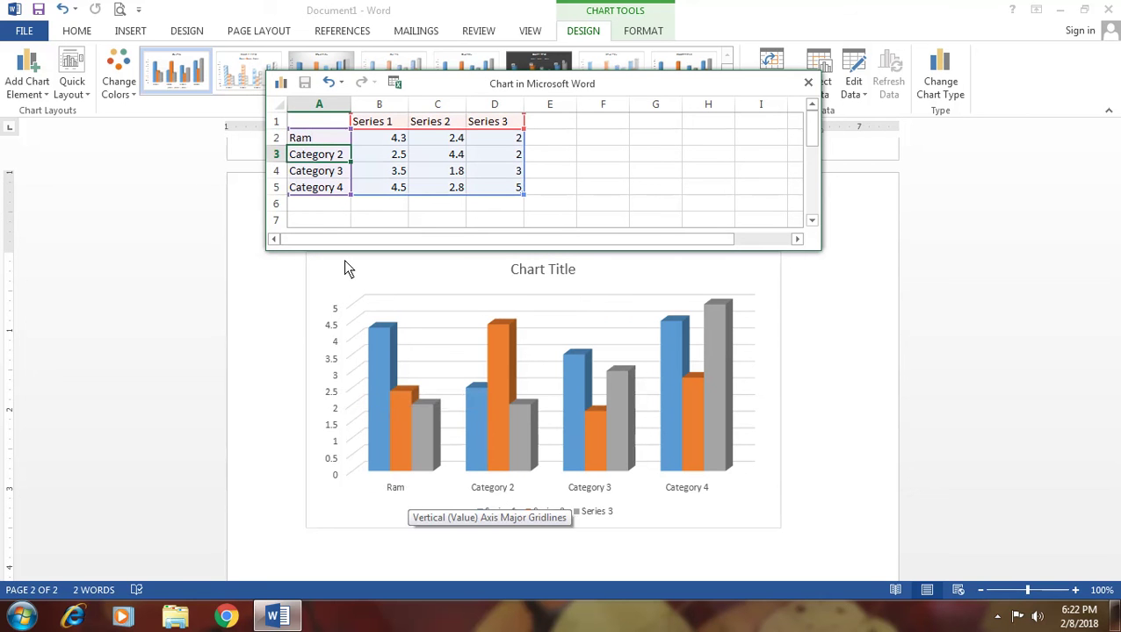
pyautogui.write('Shyam')
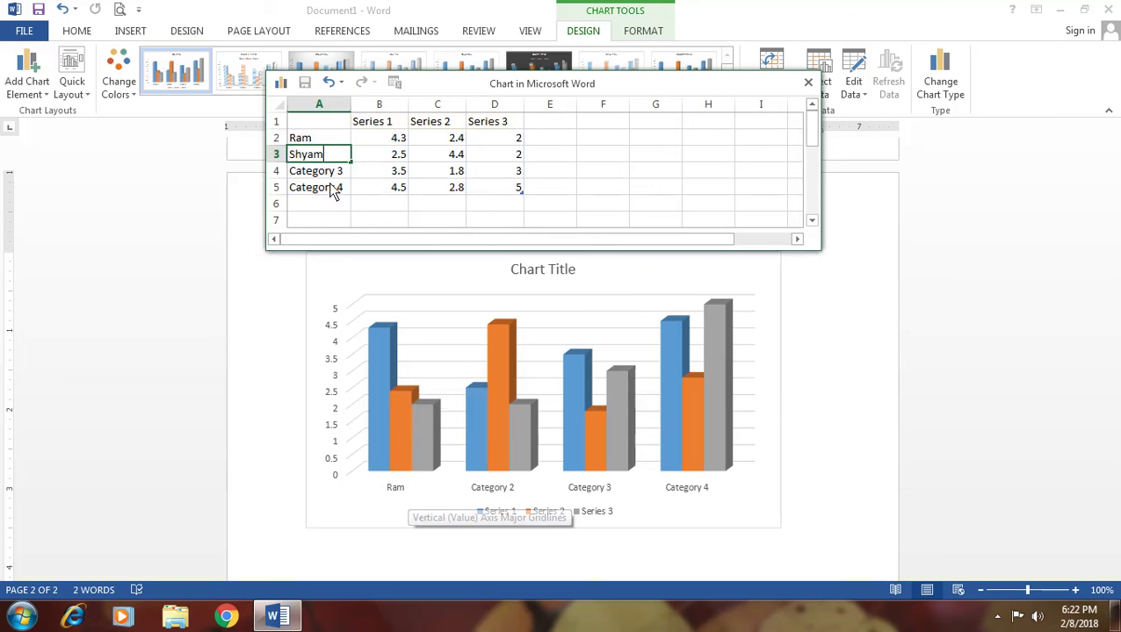
pyautogui.press('Return')
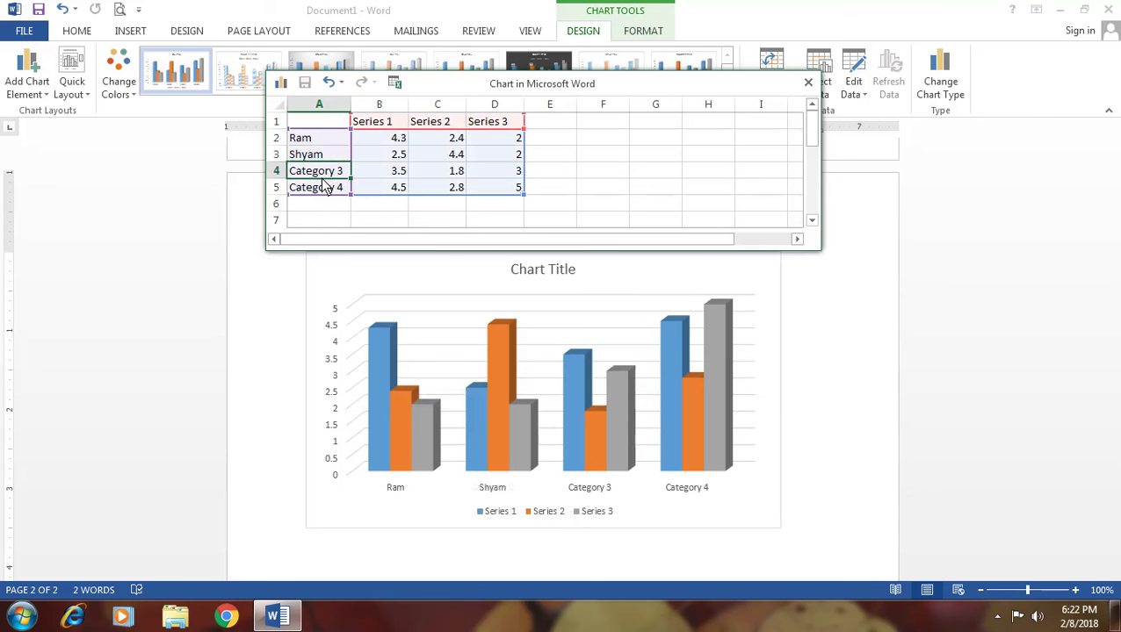
pyautogui.write('Mohan')
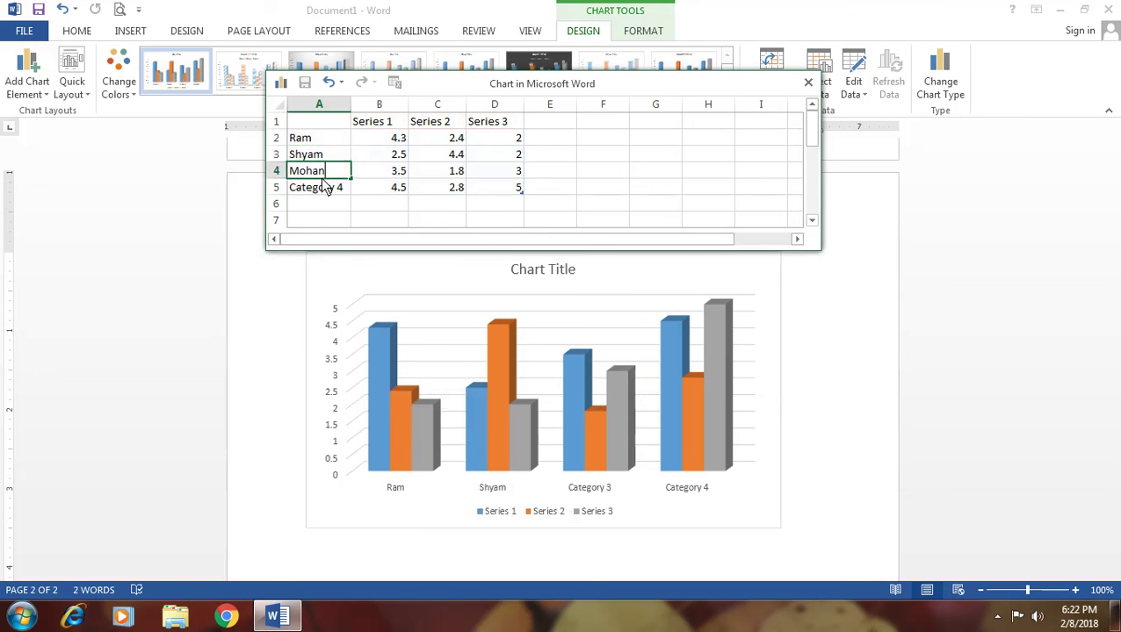
pyautogui.press('Return')
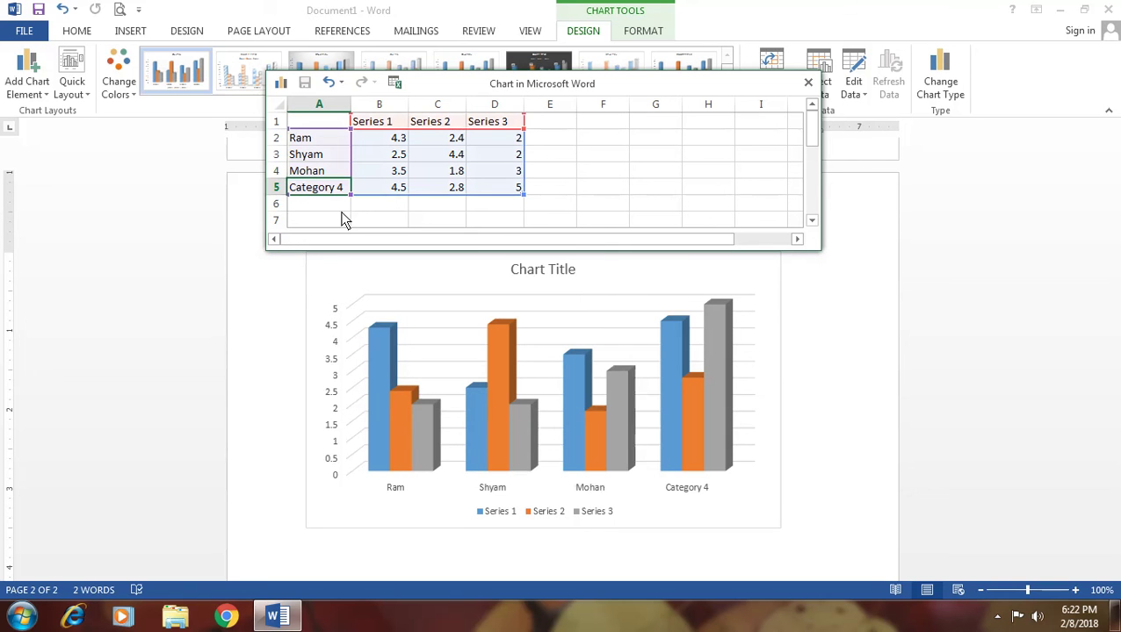
pyautogui.write('Rad')
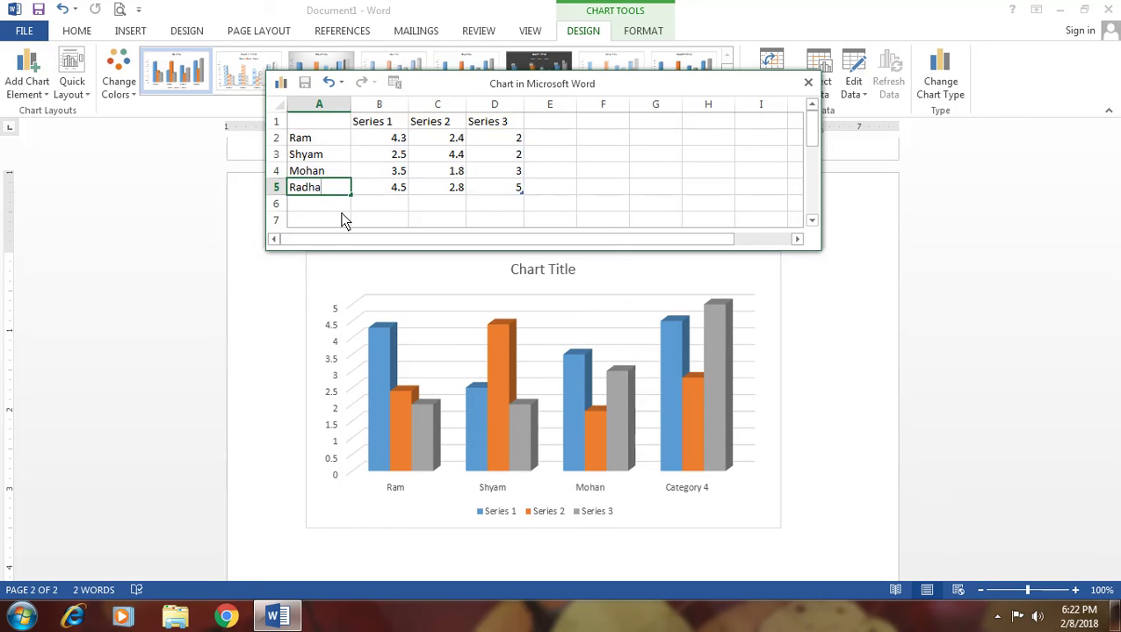
pyautogui.write('ha')
# Rename the three series headers in B1:D1 to Hindi, Eng and SSt
pyautogui.click(372, 123)
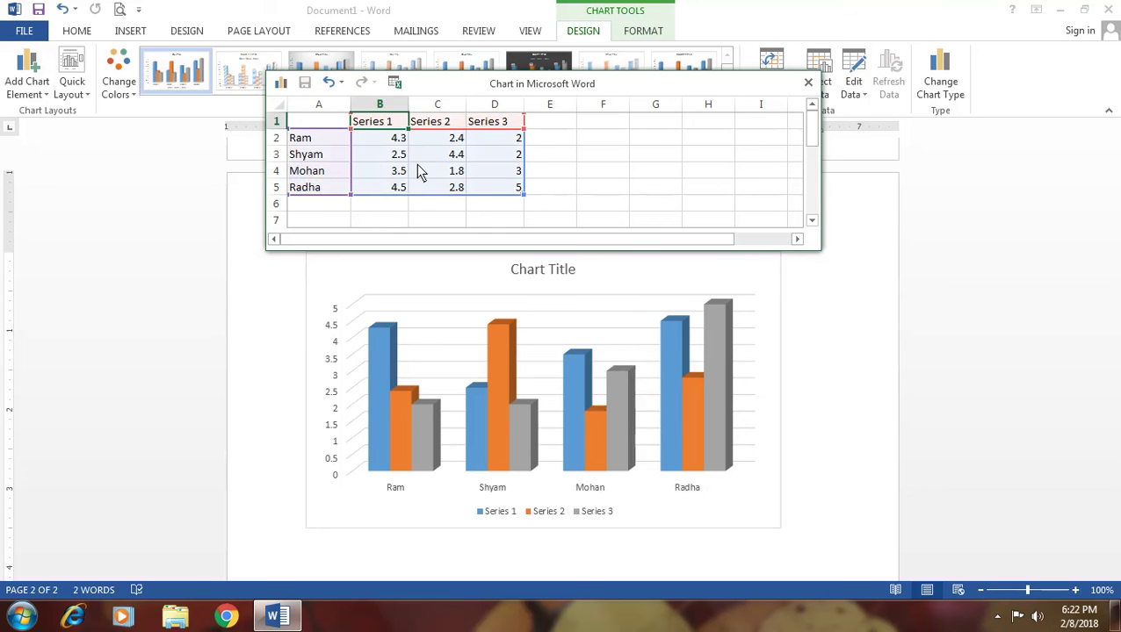
pyautogui.write('Hind')
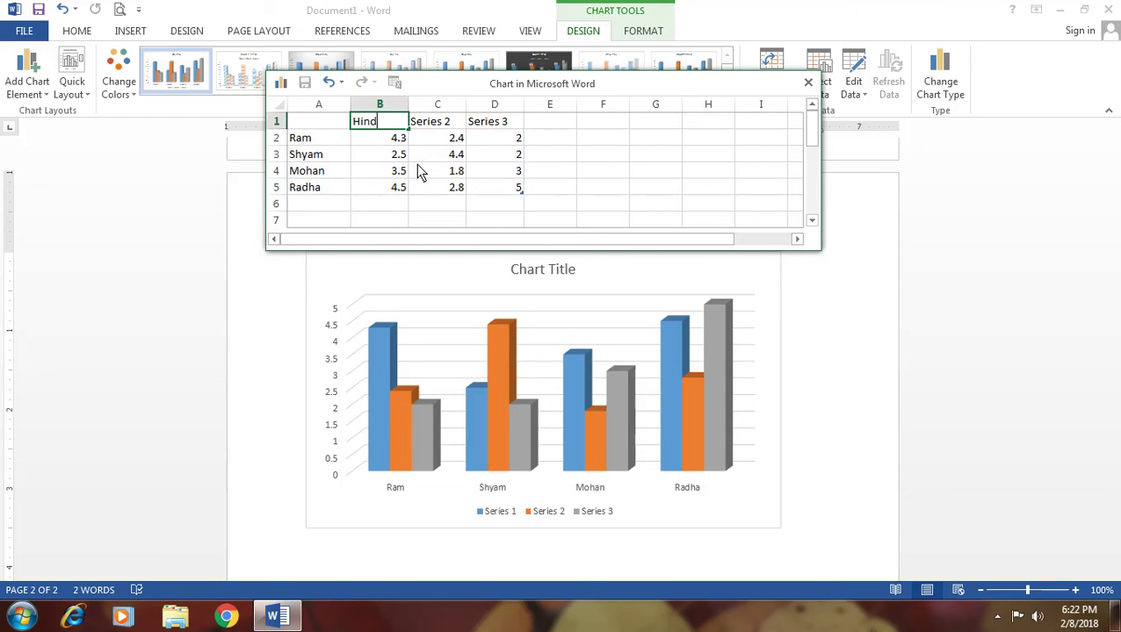
pyautogui.write('i')
pyautogui.press('Tab')
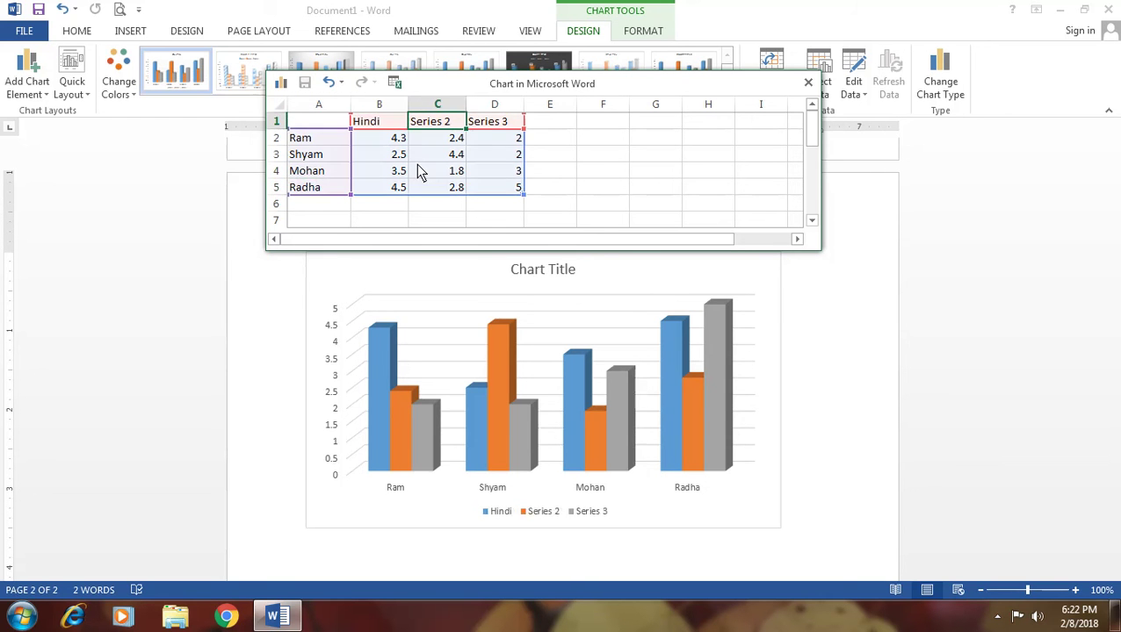
pyautogui.write('Eng')
pyautogui.press('Tab')
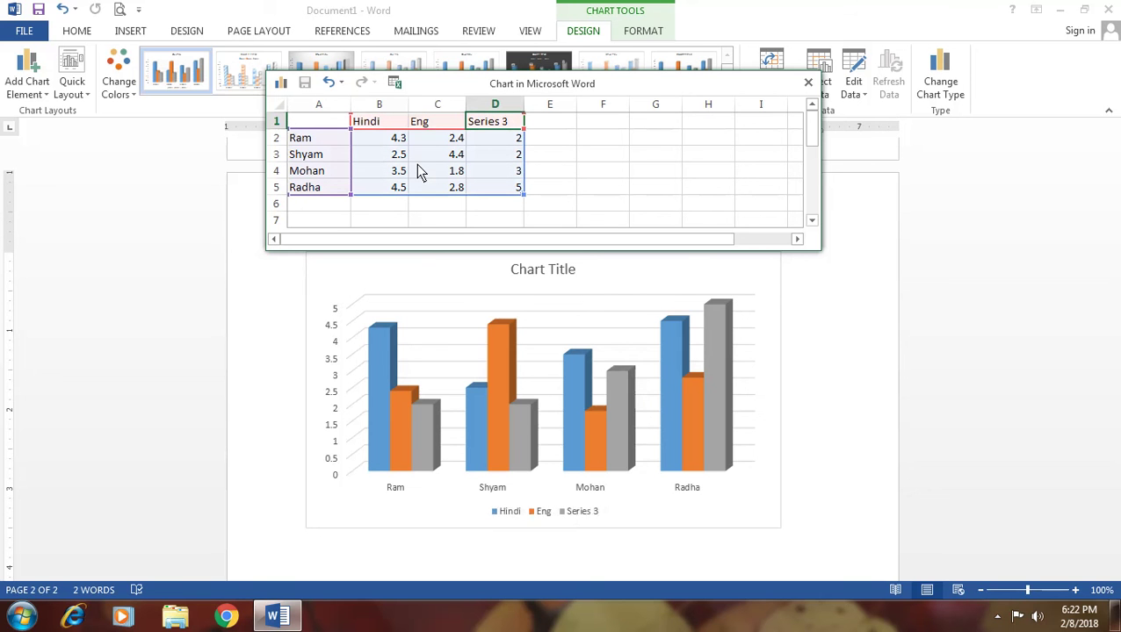
pyautogui.write('SSt')
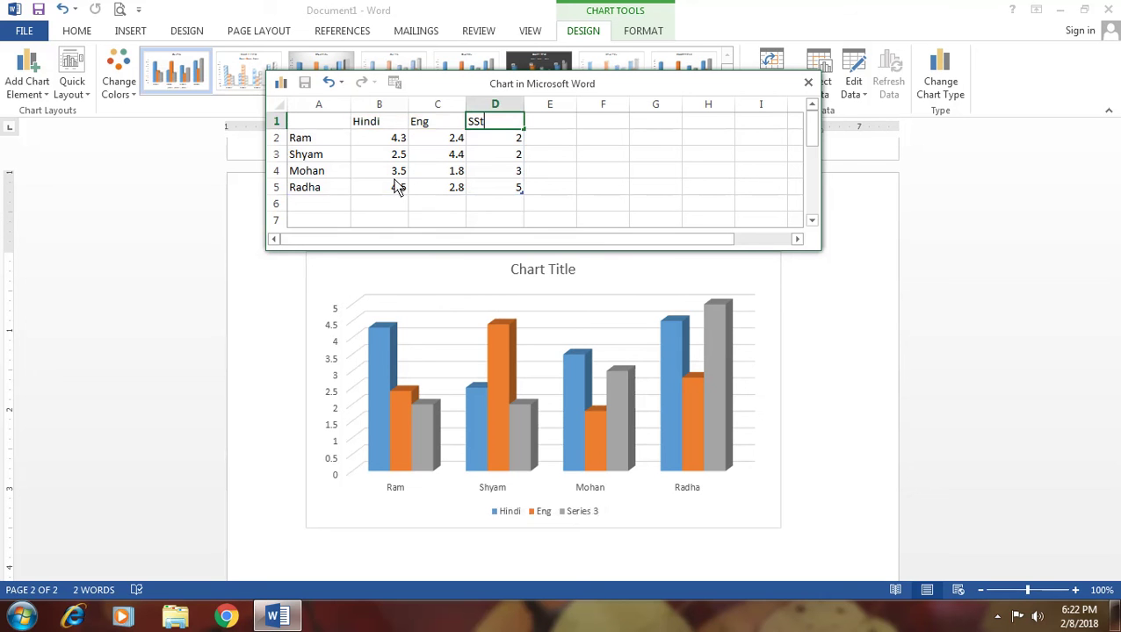
pyautogui.click(395, 140)
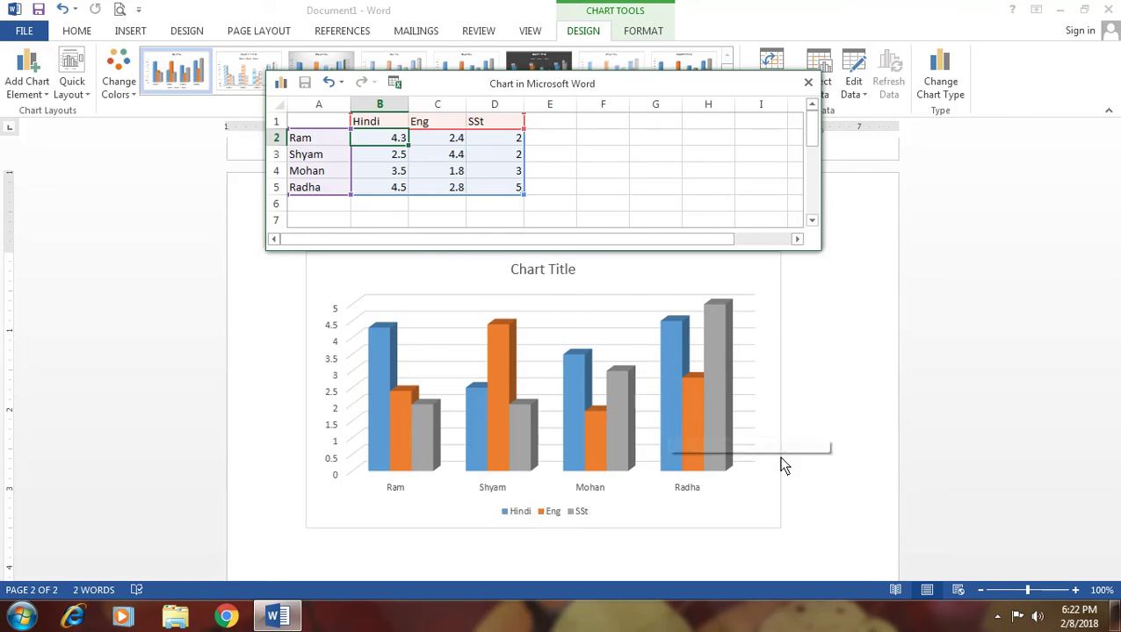
# Deselect the chart and close the 'Chart in Microsoft Word' data window
pyautogui.click(837, 415)
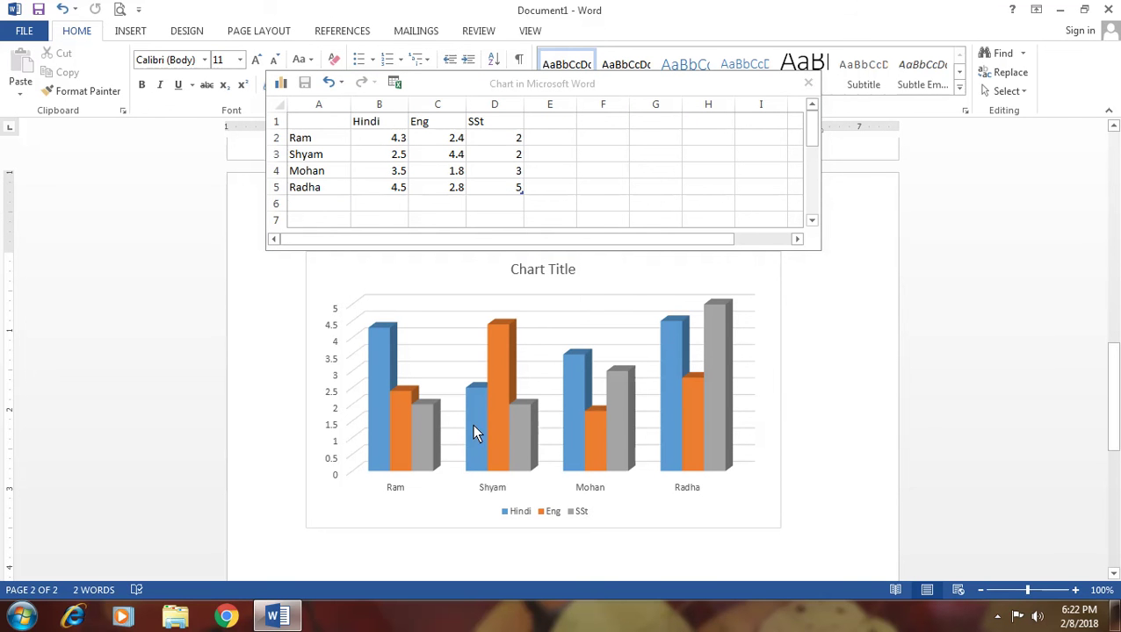
pyautogui.moveTo(470, 430)
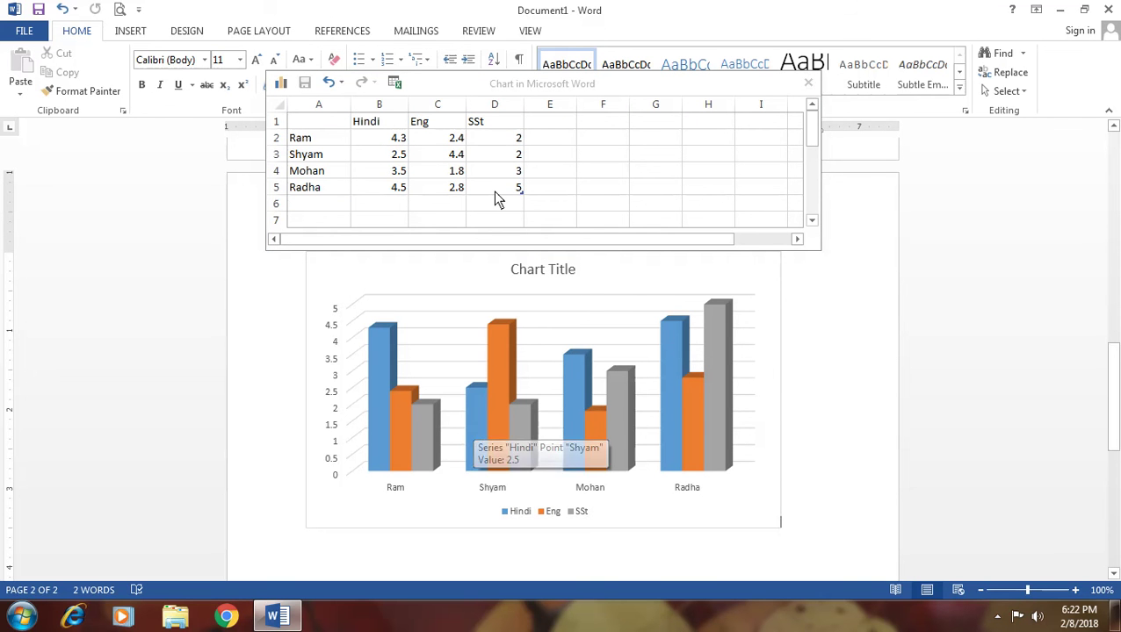
pyautogui.click(807, 82)
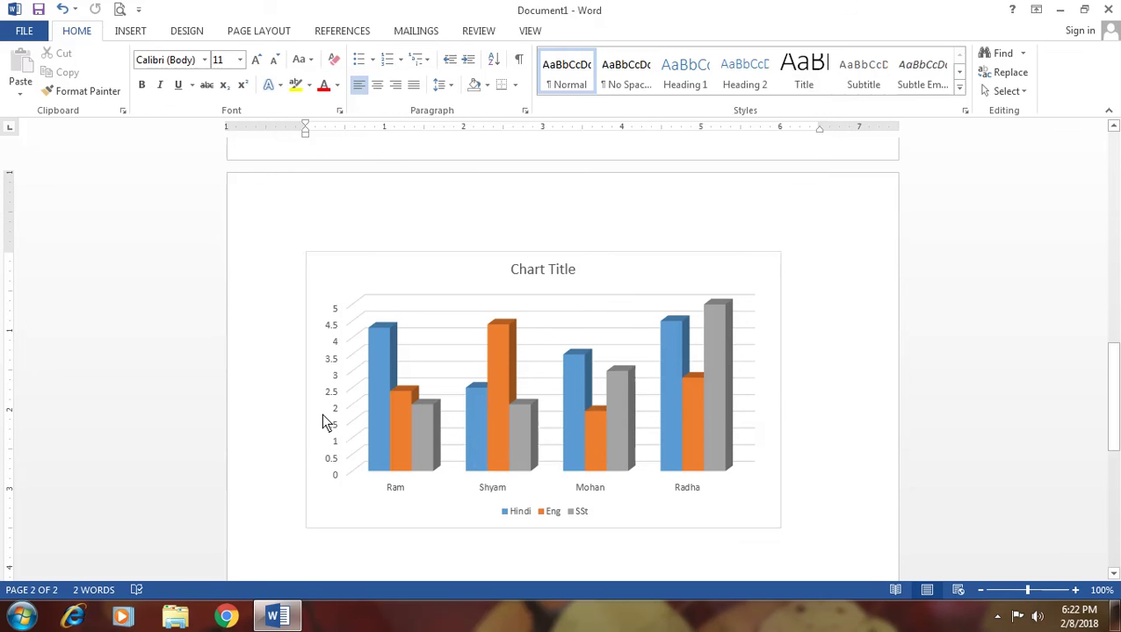